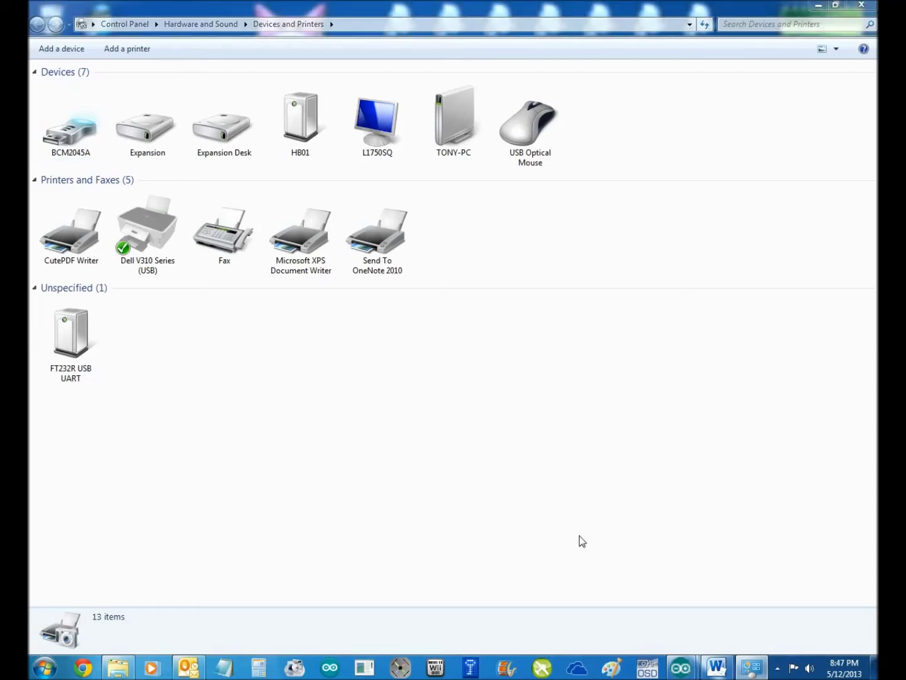
- Confirm in its properties that FT232R USB UART is USB Serial Port COM19, then minimize Devices and Printers
double_click(101, 366)
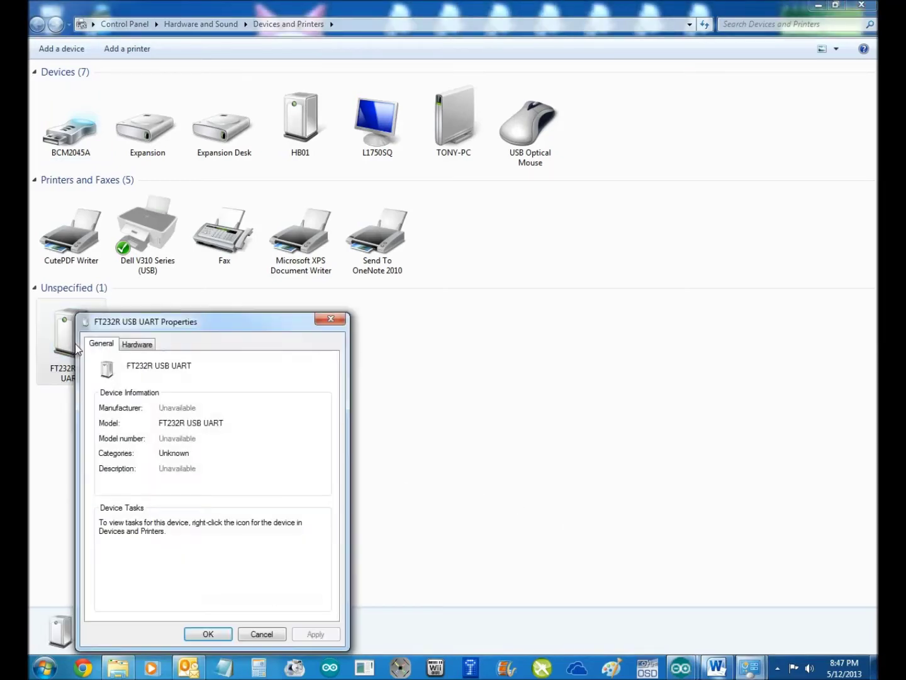
left_click(126, 346)
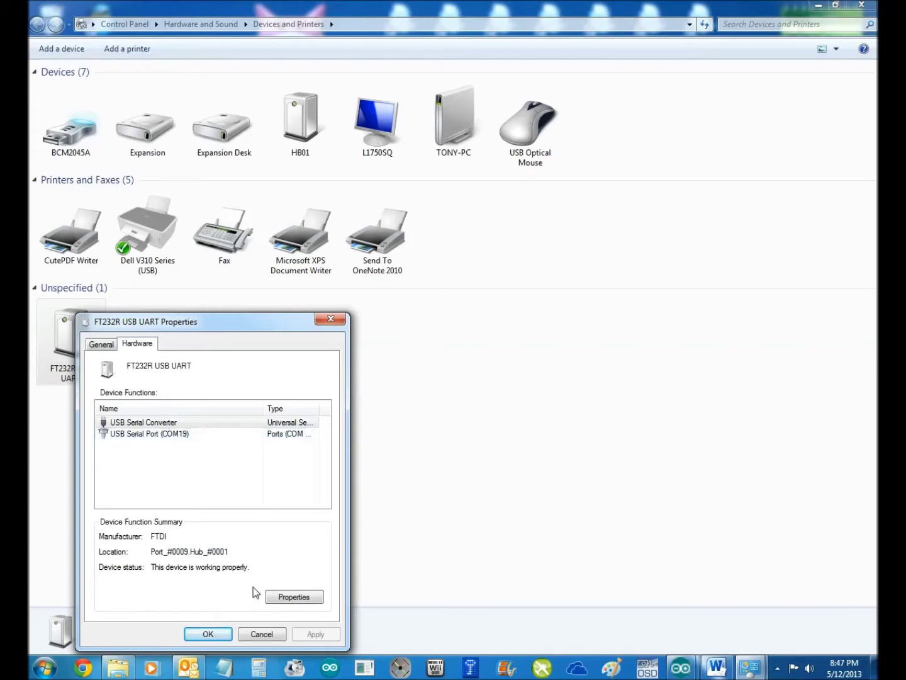
left_click(209, 634)
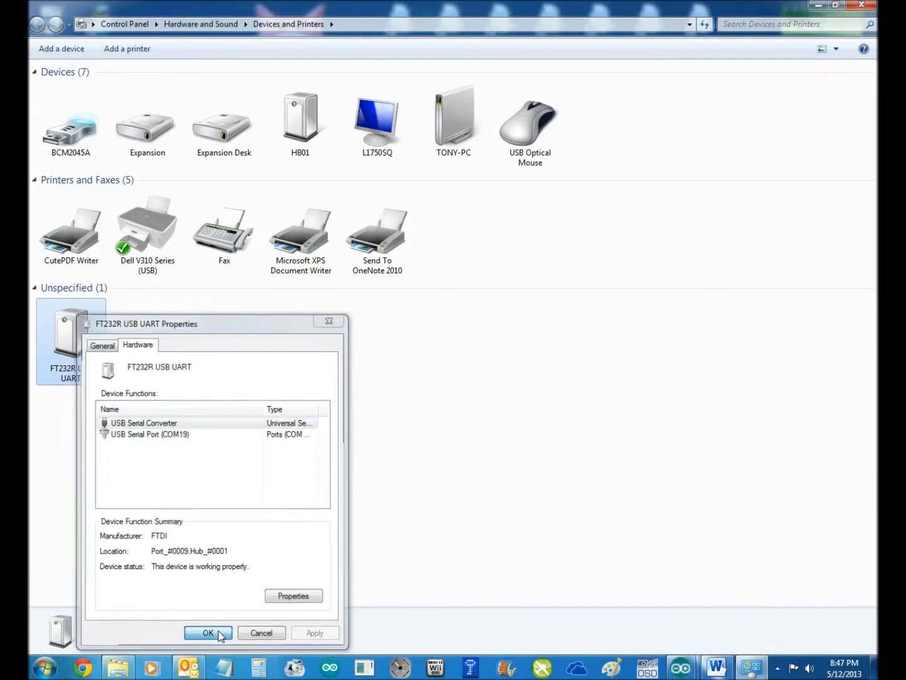
left_click(819, 5)
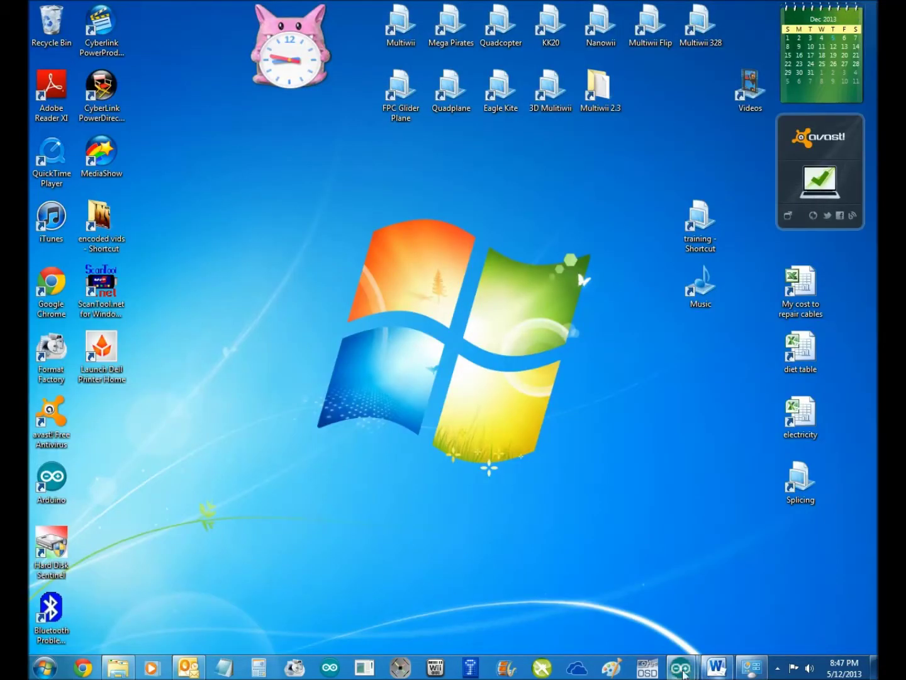
- Bring up the empty sketch_dec05a and verify it targets Arduino Pro or Pro Mini (5V, 16 MHz) ATmega328 on COM19
mouse_move(683, 675)
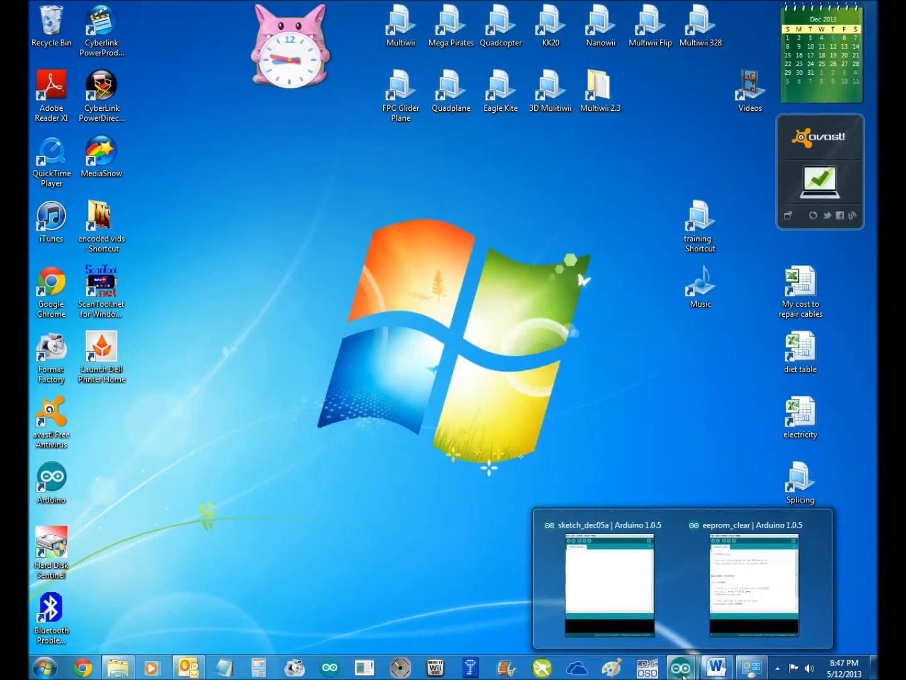
left_click(634, 580)
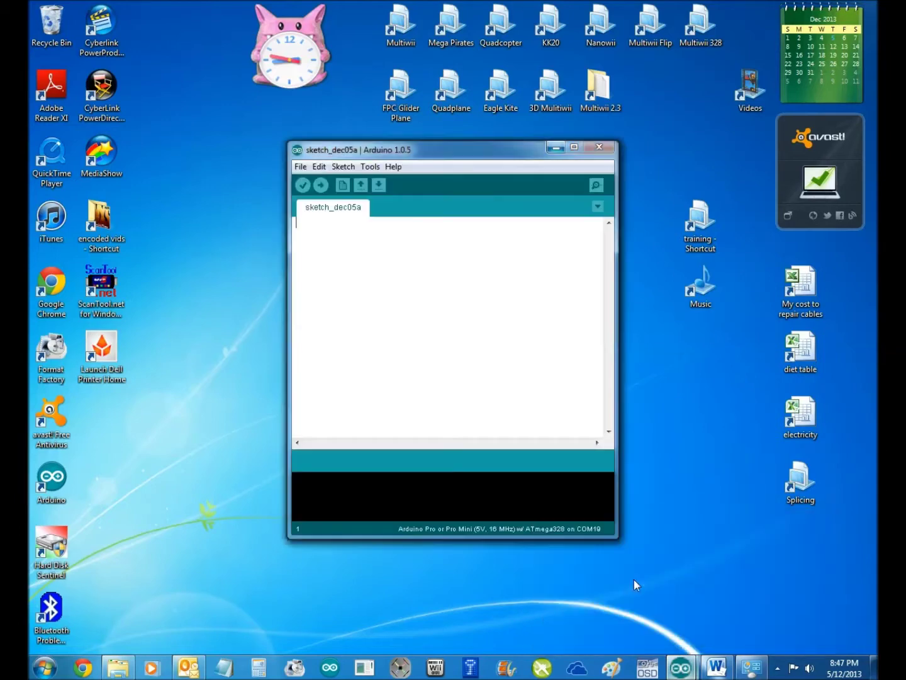
left_click(367, 168)
mouse_move(405, 248)
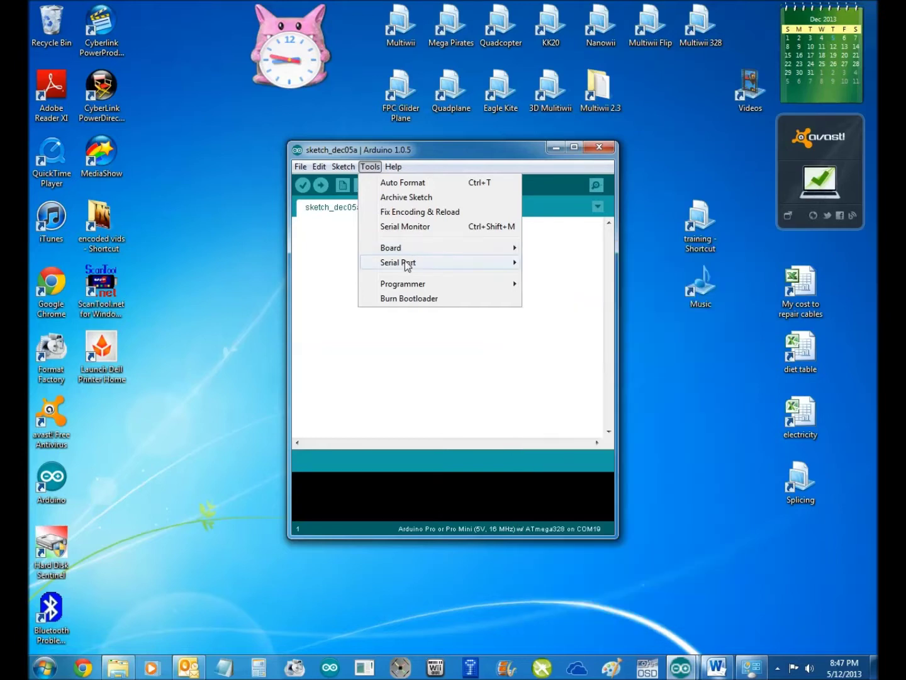
left_click(300, 168)
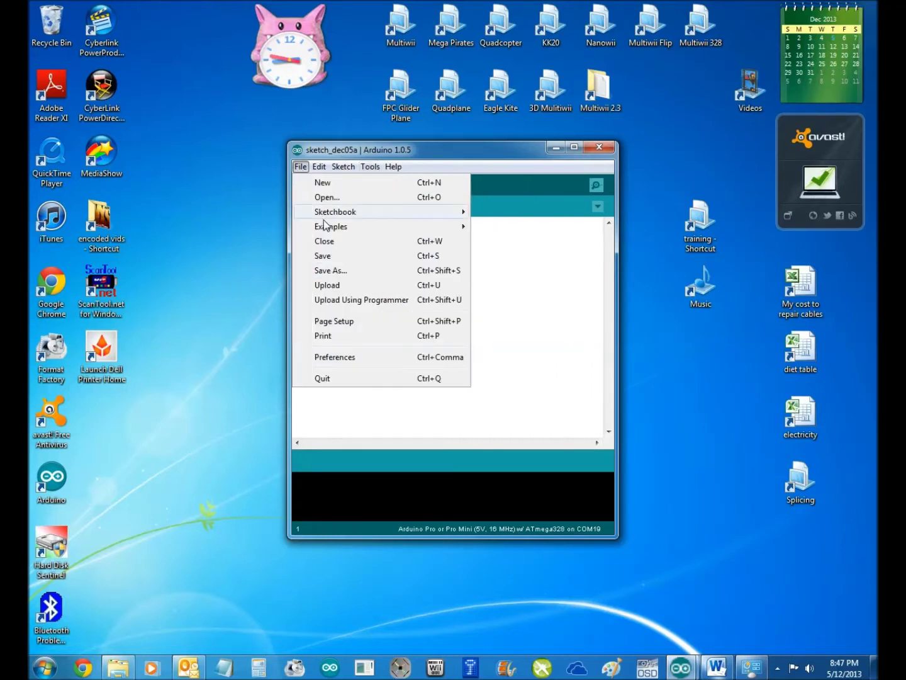
- Open the EEPROM library's eeprom_clear example sketch in a second window
mouse_move(325, 228)
left_click(405, 228)
left_click(390, 232)
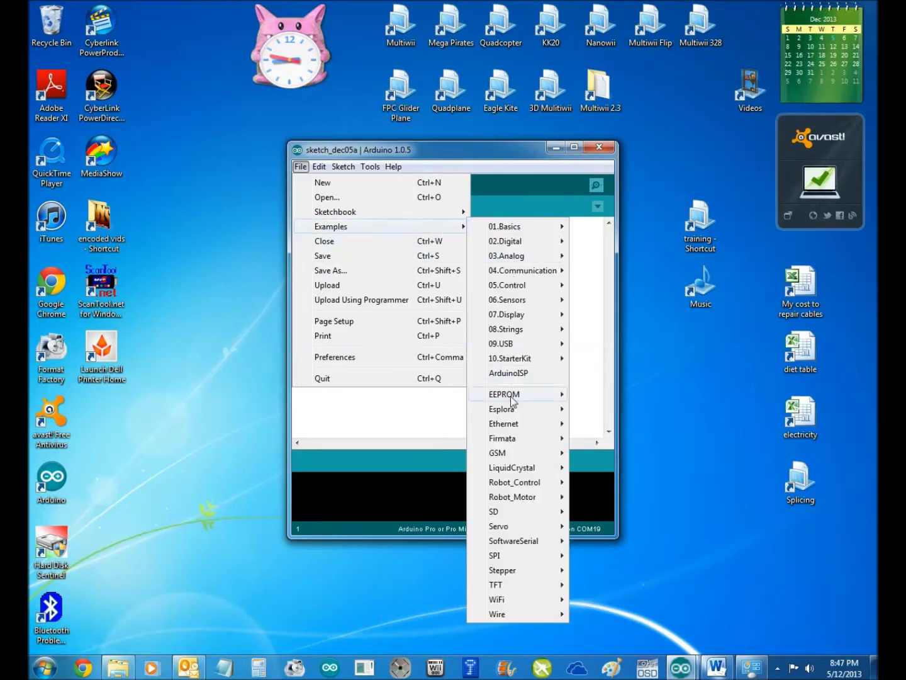
mouse_move(532, 395)
left_click(612, 395)
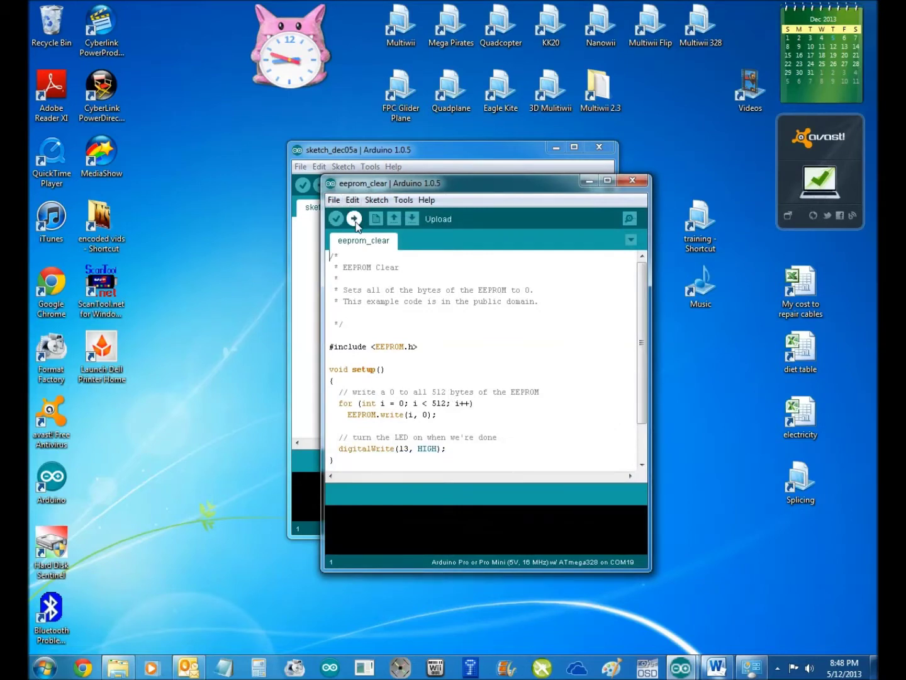
- Upload eeprom_clear (790 bytes) to wipe the EEPROM, then close its window
left_click(354, 218)
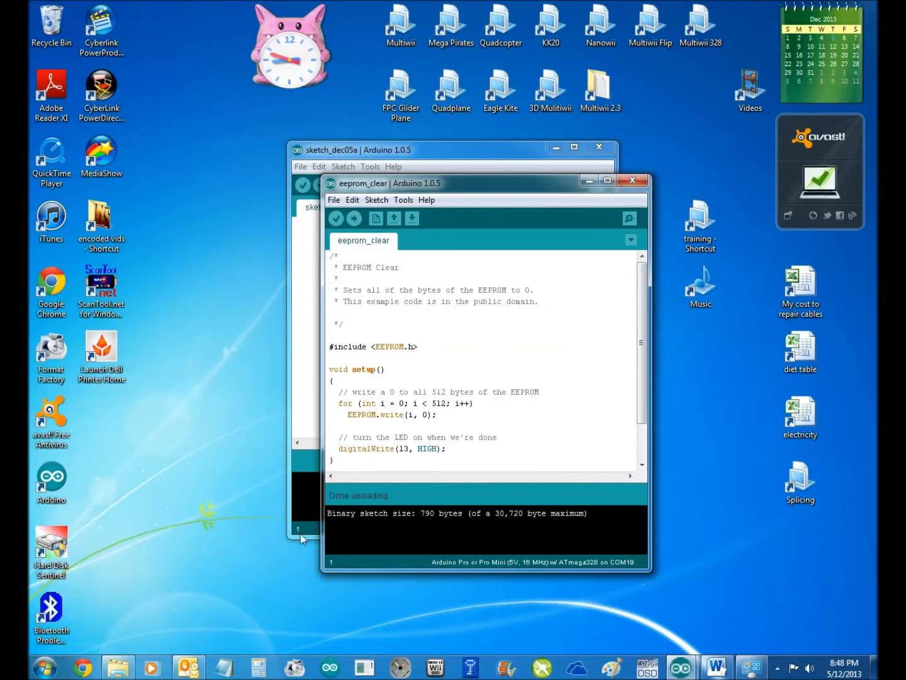
left_click(634, 180)
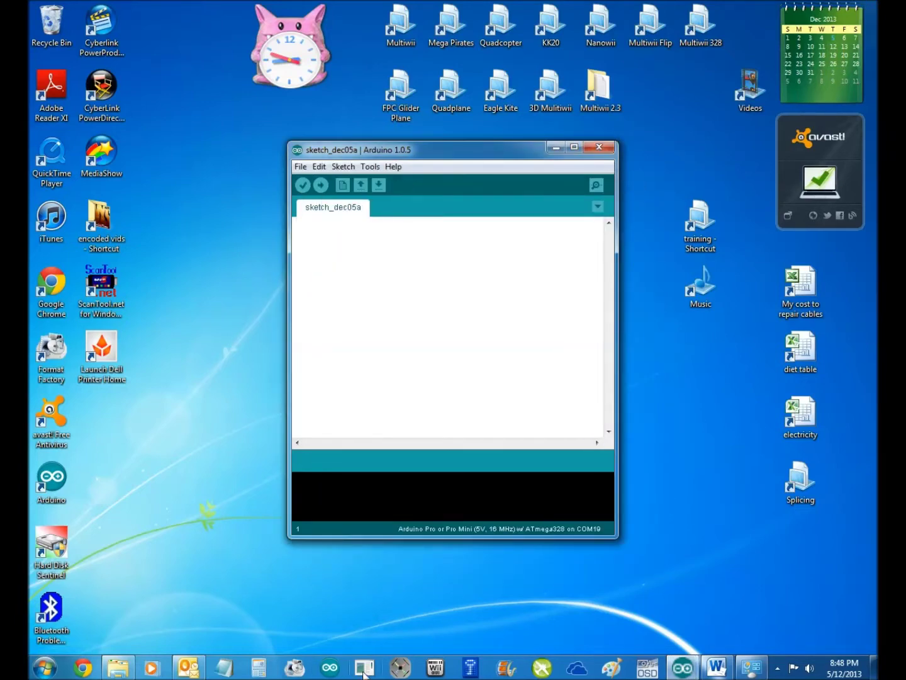
- Browse up to Libraries and into the Multiwii 328 library's multiwii blank folder
left_click(301, 167)
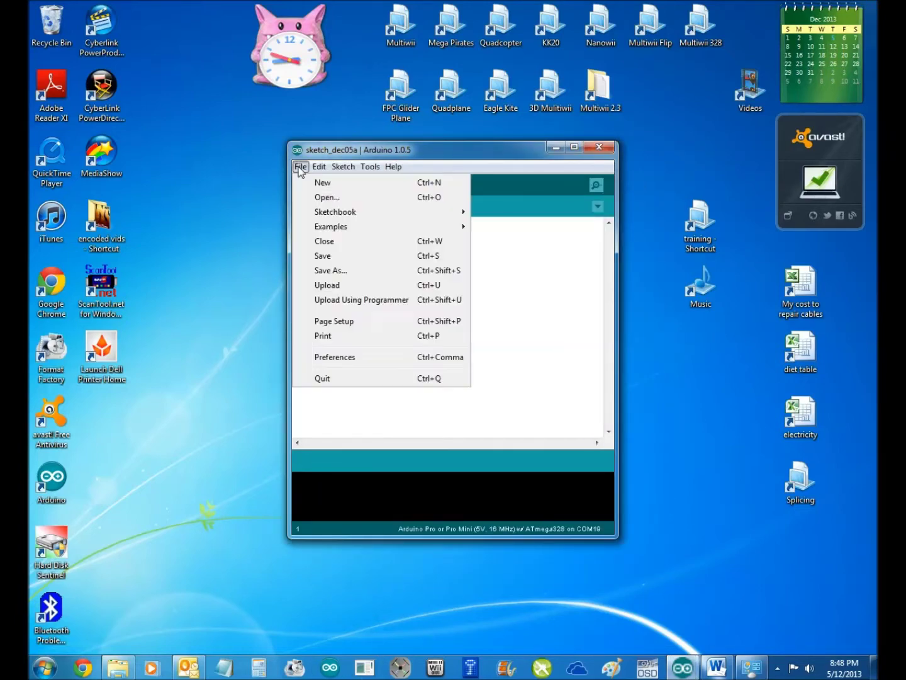
left_click(312, 202)
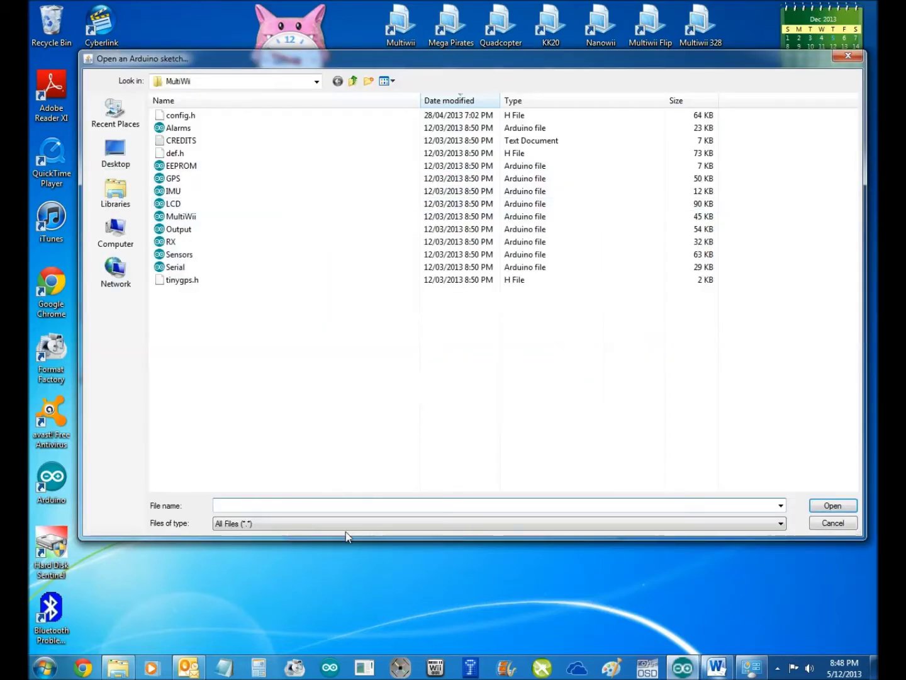
left_click(353, 82)
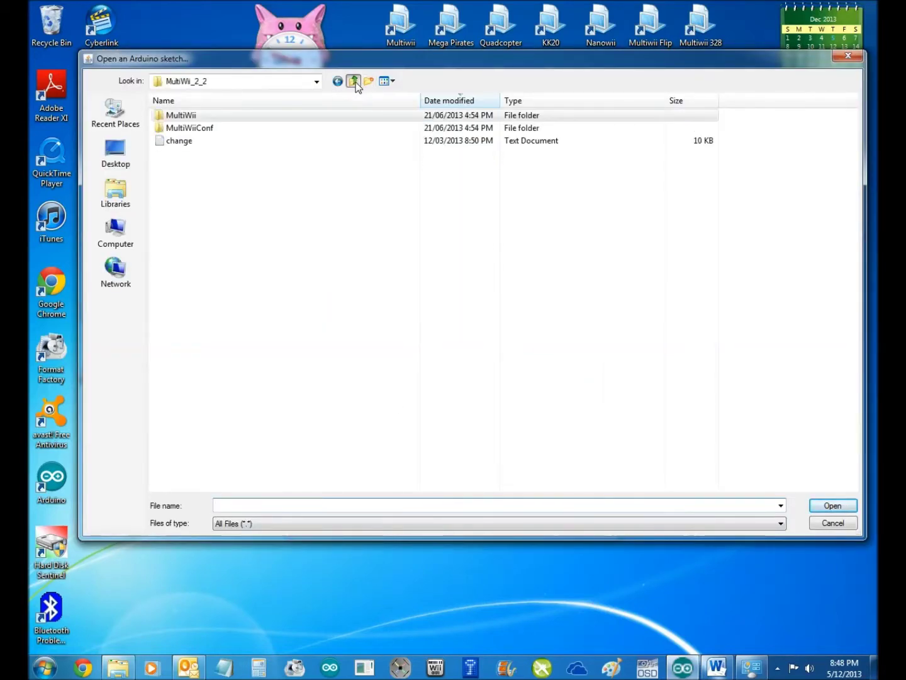
left_click(354, 82)
left_click(355, 81)
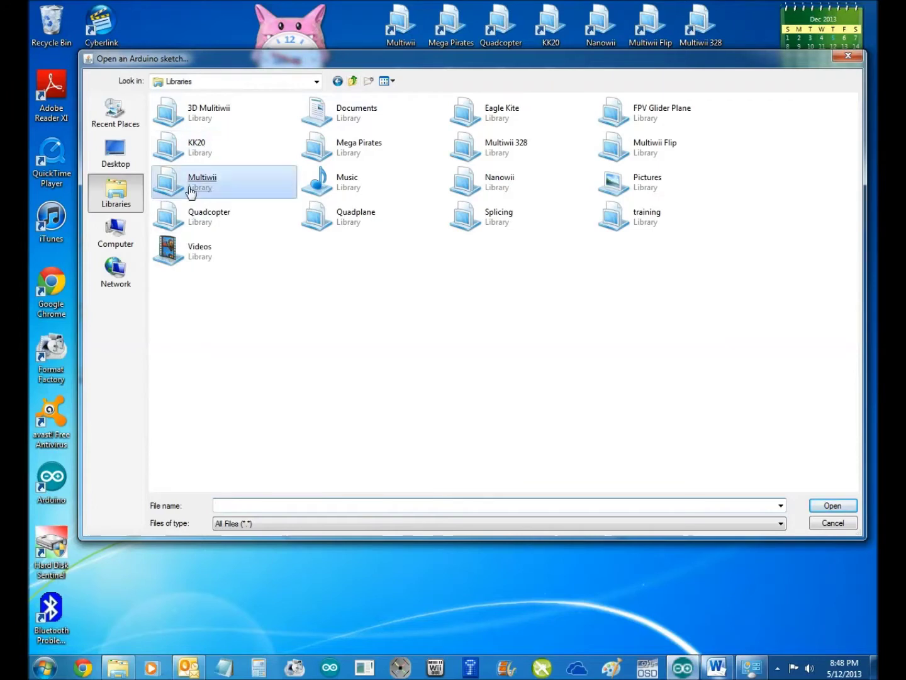
double_click(502, 143)
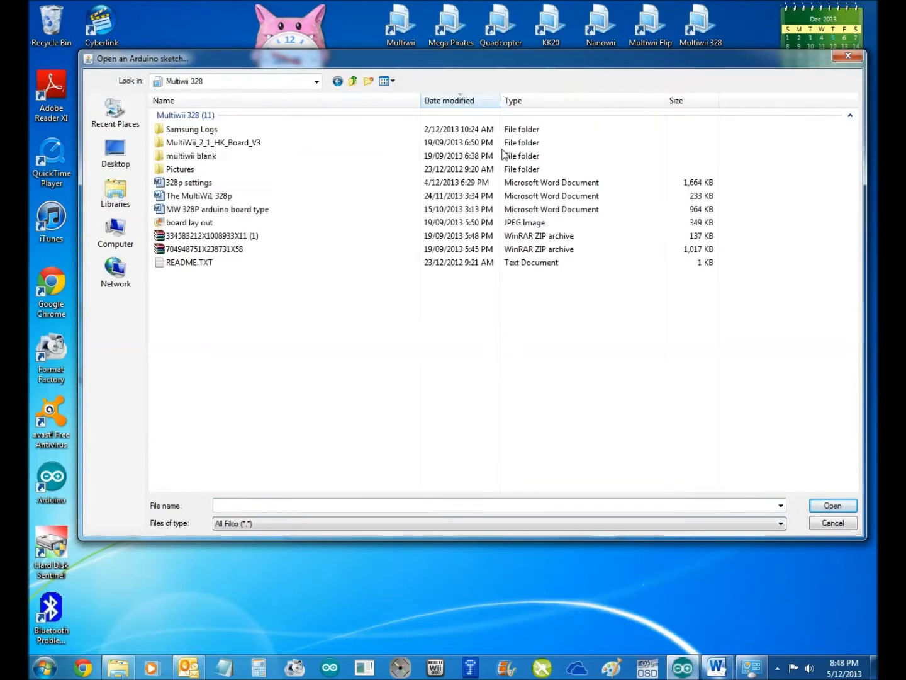
left_click(502, 147)
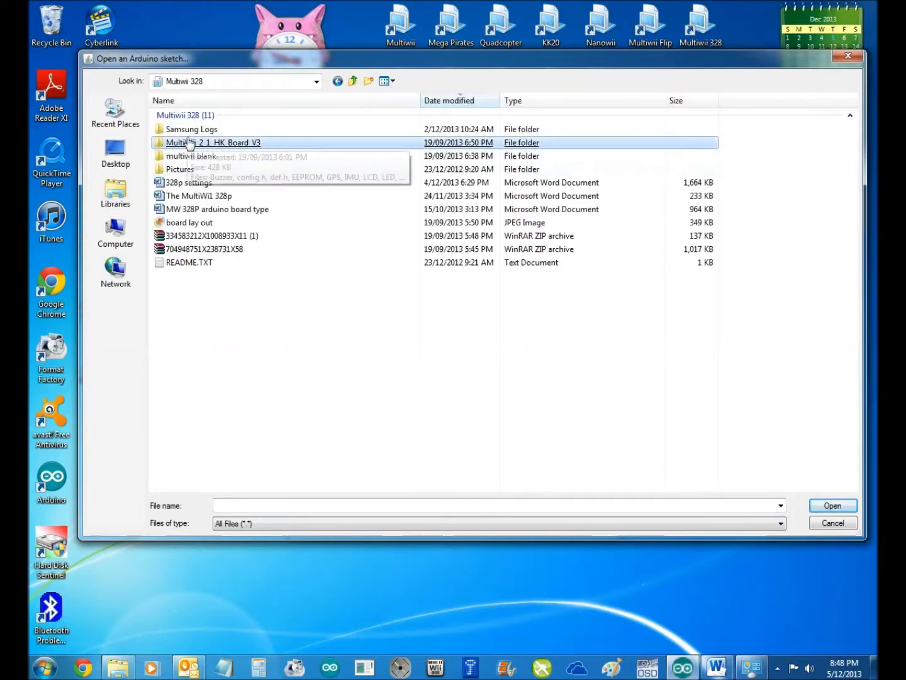
left_click(194, 158)
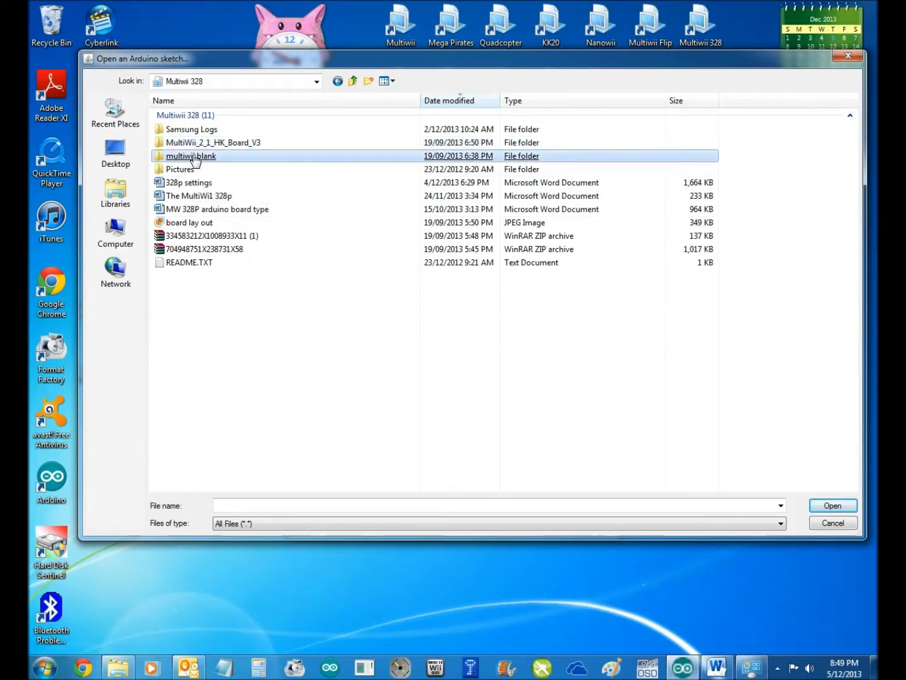
double_click(194, 157)
- Open the MultiWii sketch from the MultiWii subfolder and maximize its window
left_click(185, 122)
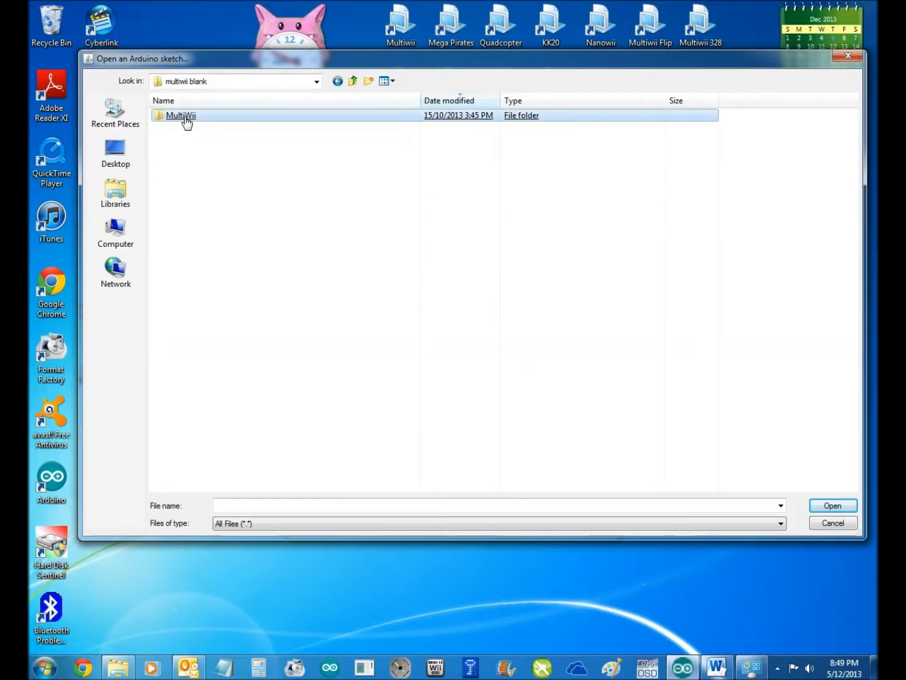
double_click(186, 121)
left_click(185, 117)
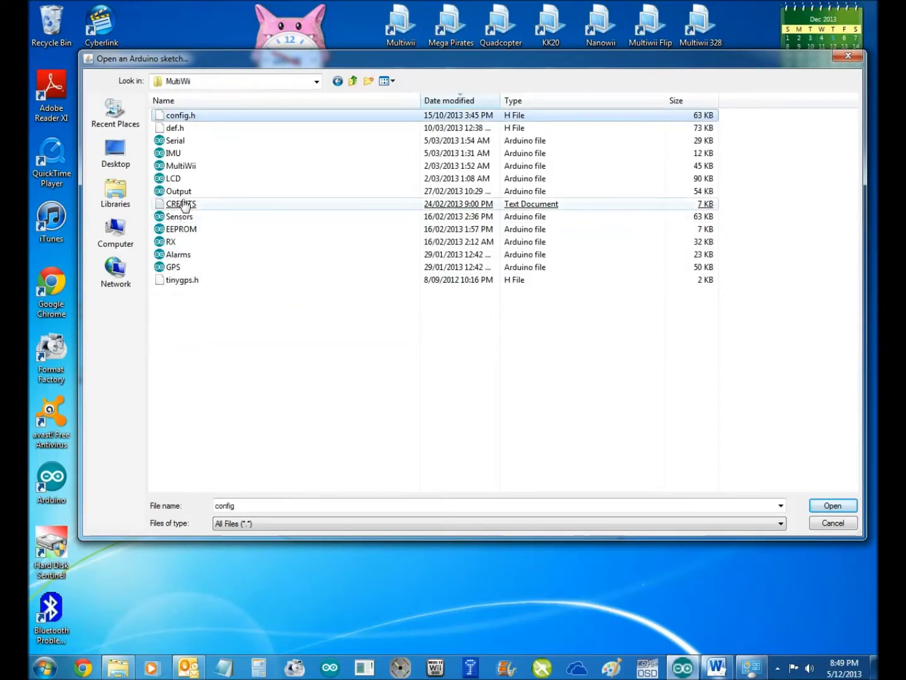
left_click(188, 167)
double_click(188, 167)
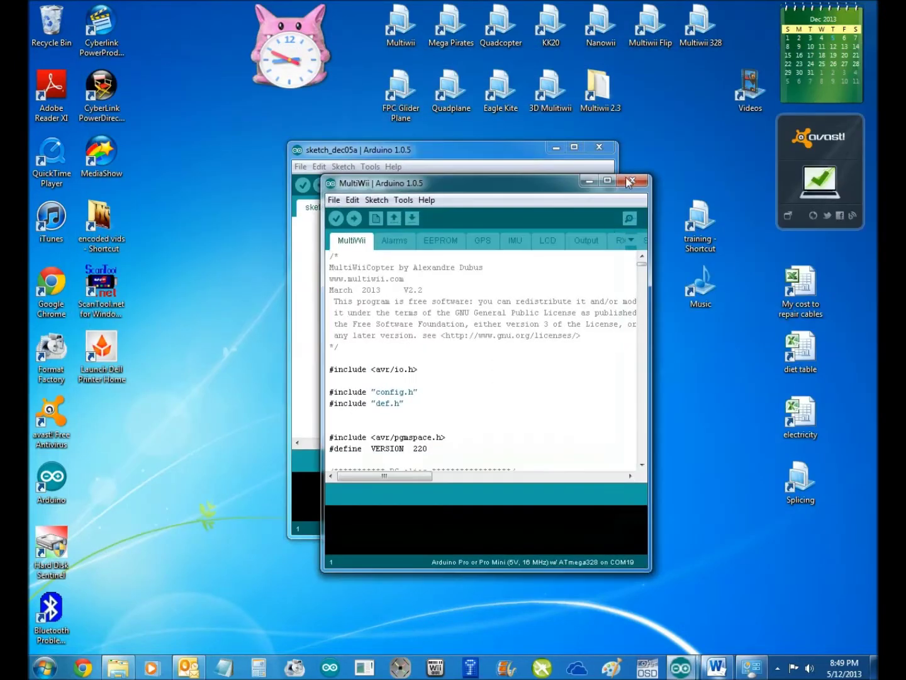
left_click(608, 182)
left_click(448, 63)
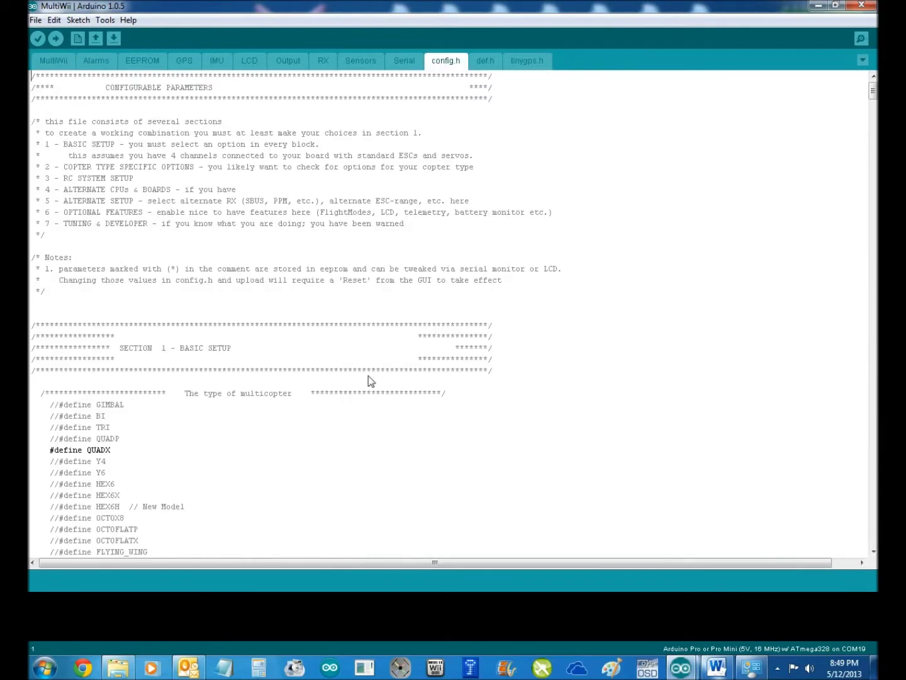
scroll(186, 434, "down", 2)
scroll(175, 395, "down", 8)
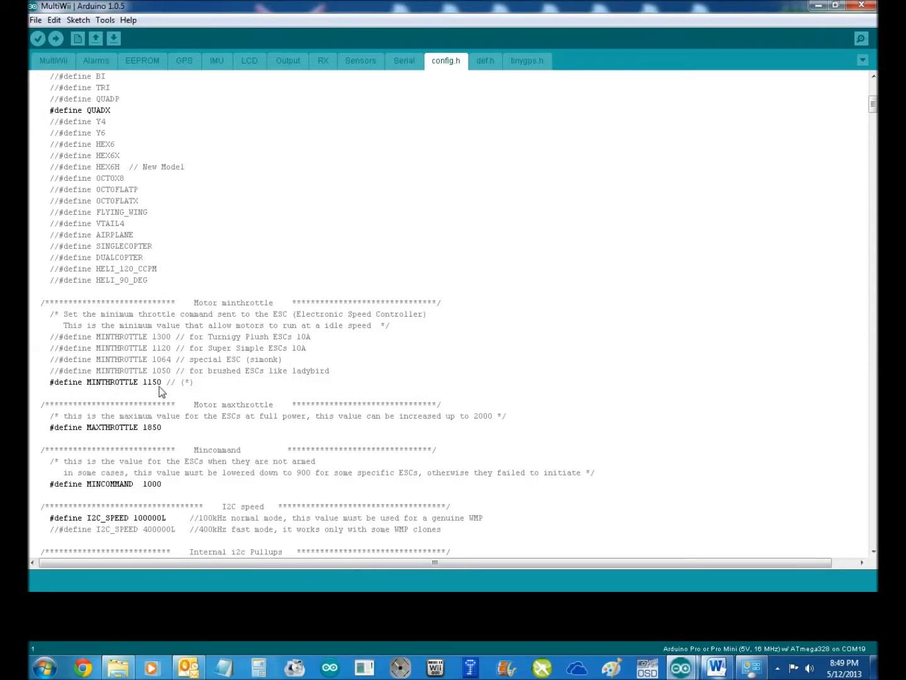
scroll(161, 390, "down", 3)
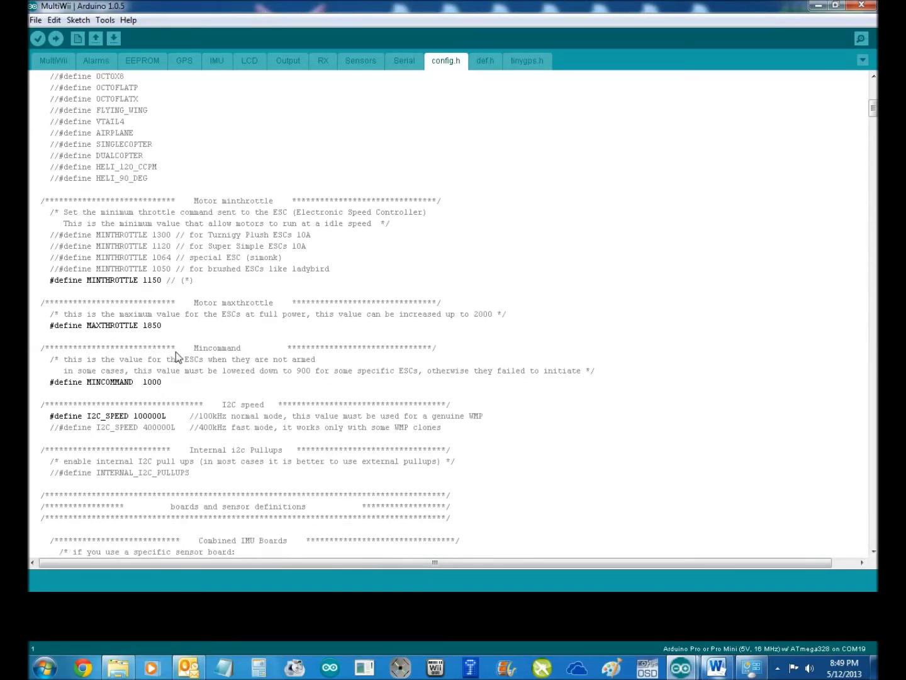
scroll(176, 351, "down", 8)
scroll(177, 351, "down", 14)
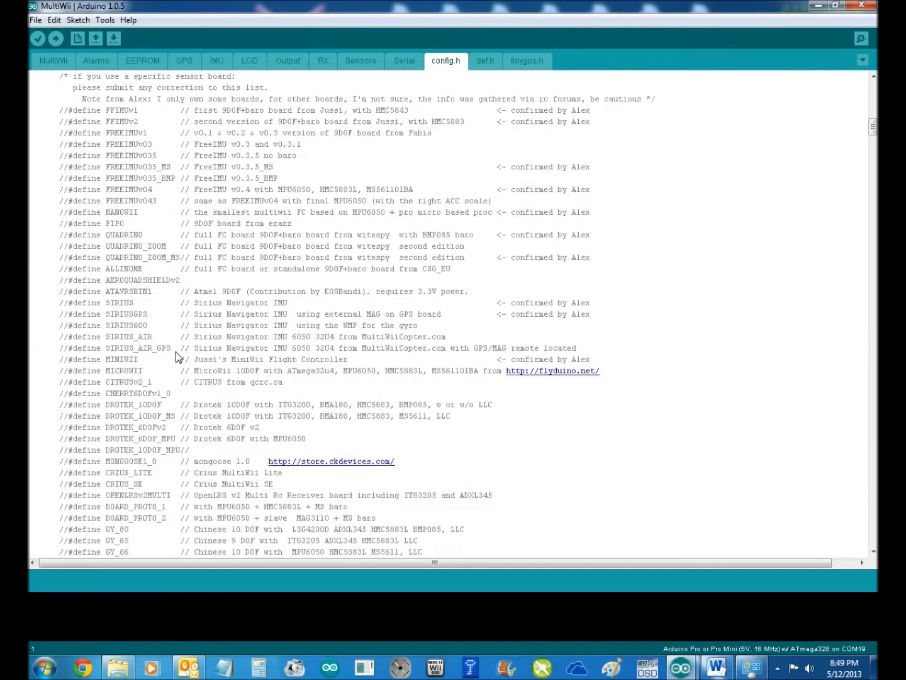
scroll(175, 351, "down", 3)
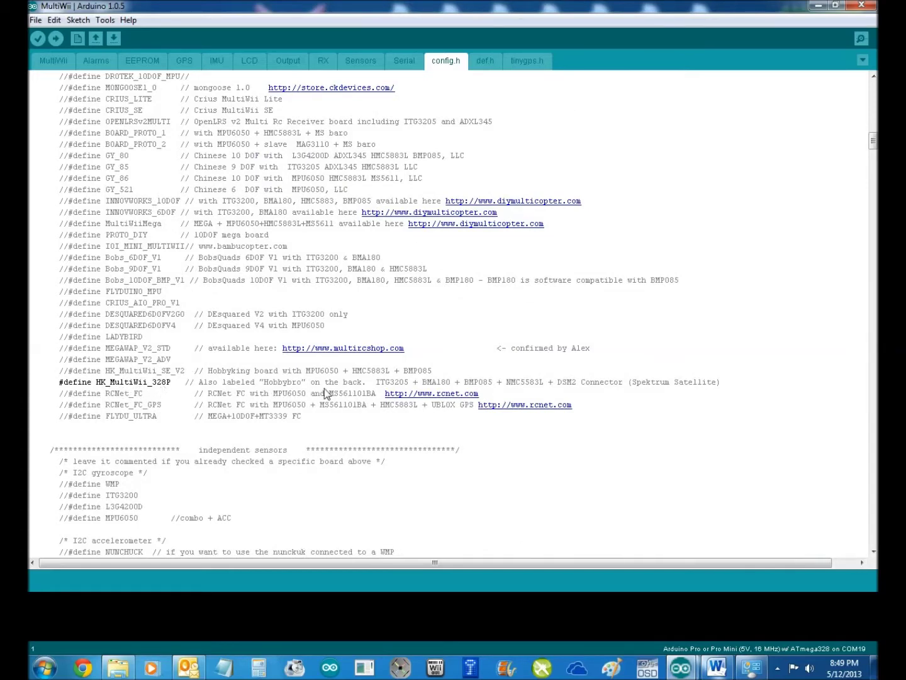
scroll(147, 413, "down", 7)
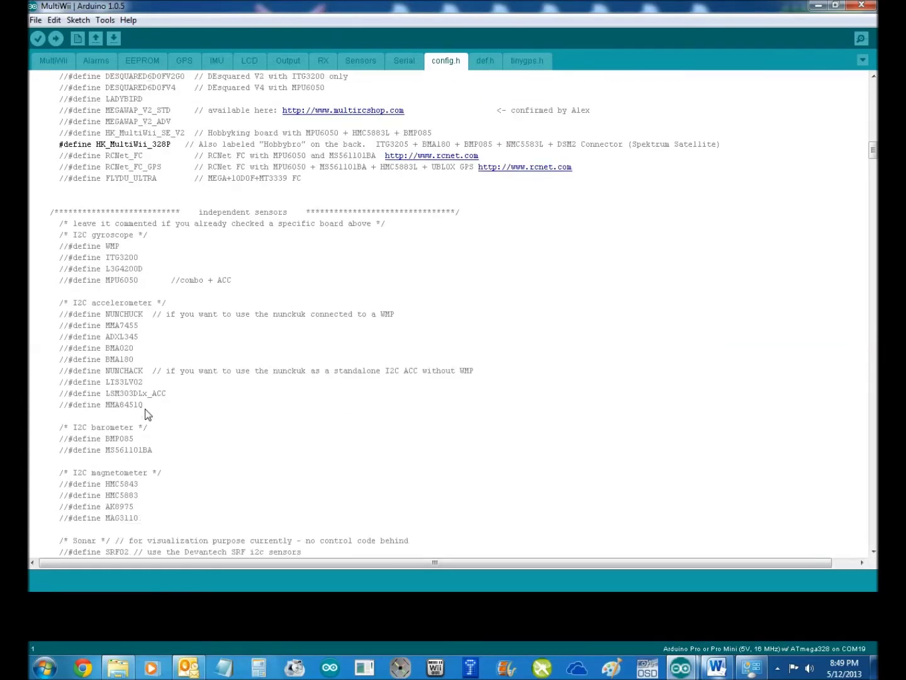
scroll(147, 413, "down", 20)
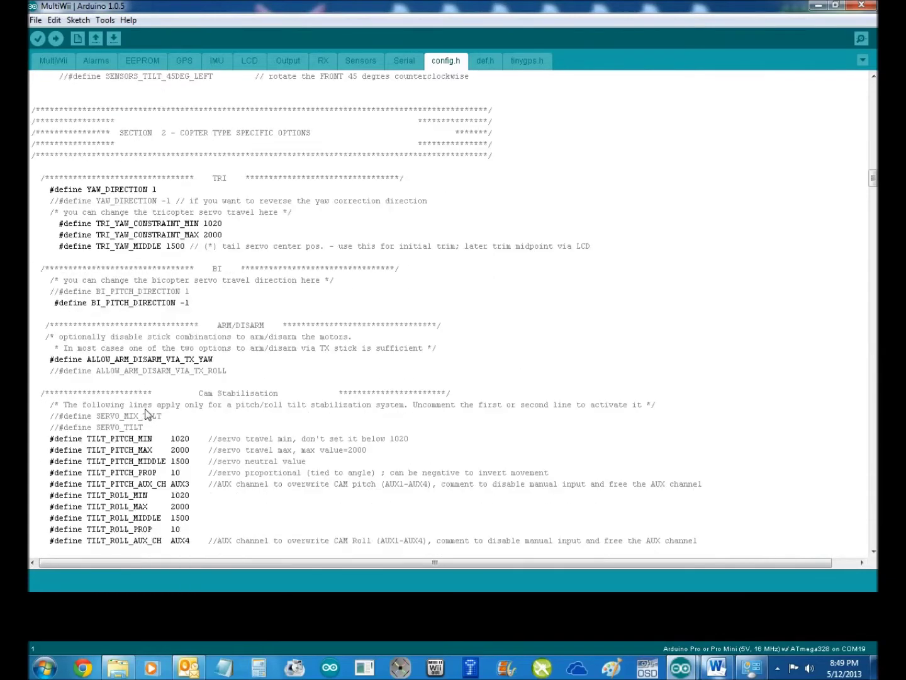
scroll(146, 414, "down", 3)
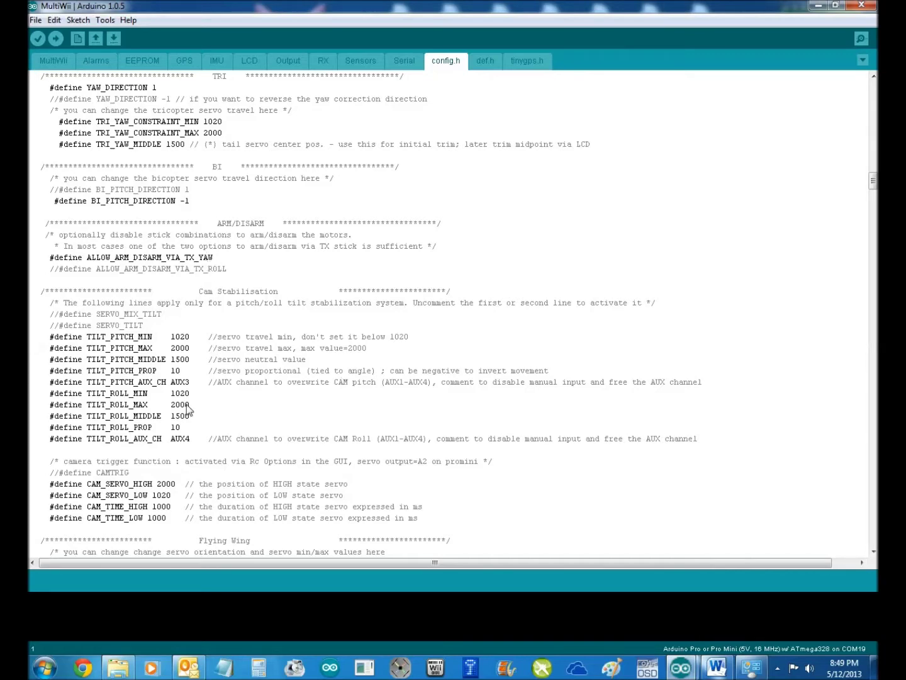
scroll(187, 409, "down", 3)
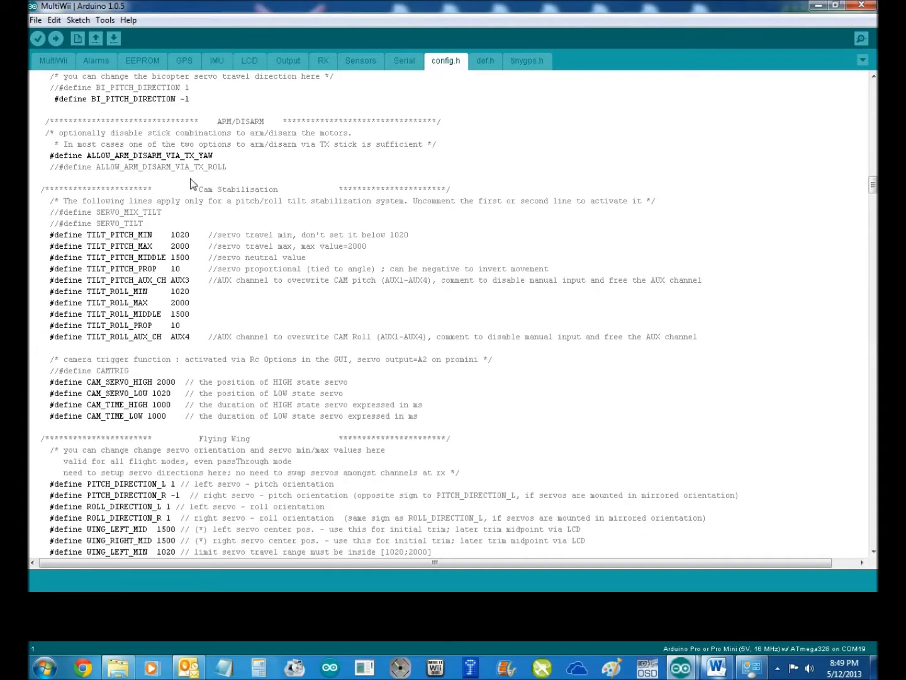
scroll(178, 443, "down", 14)
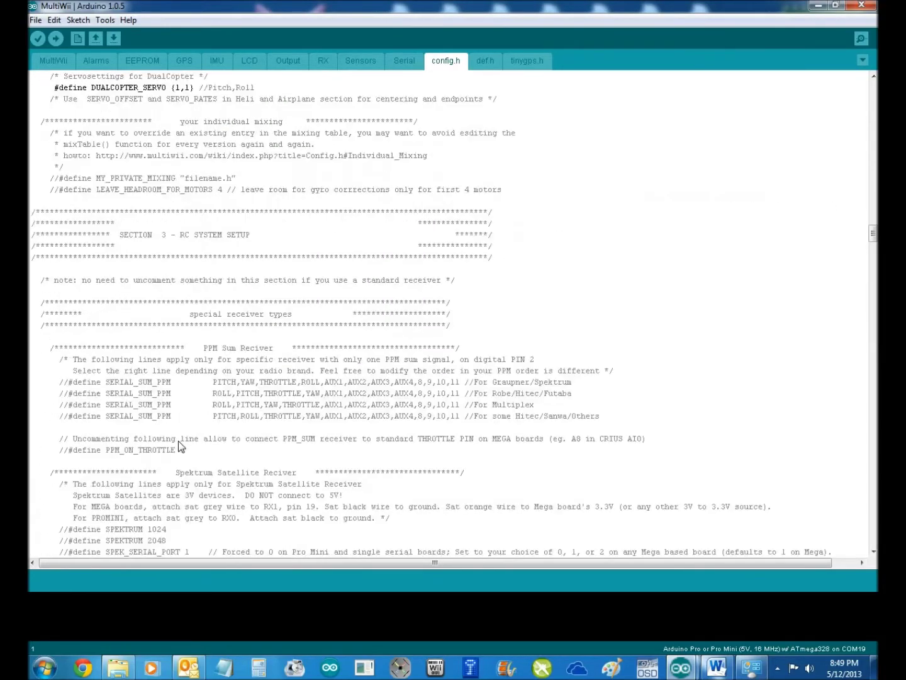
scroll(179, 440, "down", 14)
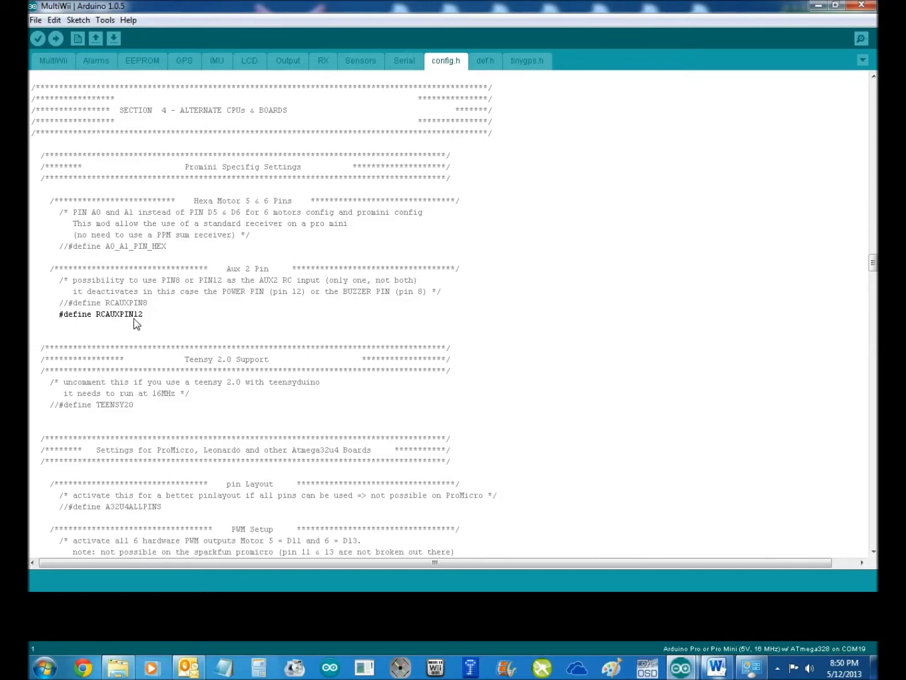
- Scroll down config.h and uncomment the FAILSAFE define to enable failsafe
scroll(253, 366, "down", 19)
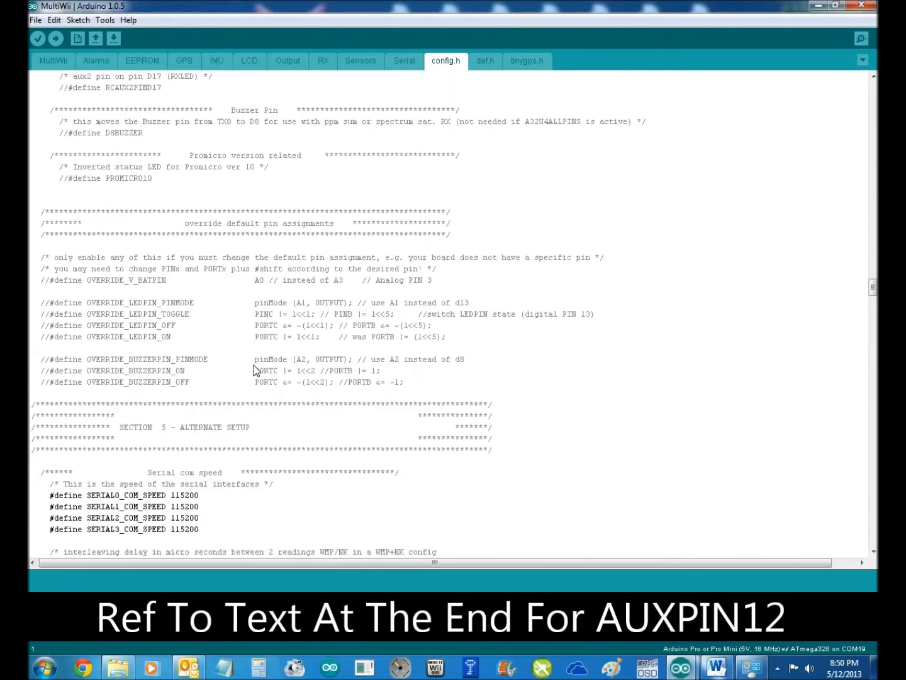
scroll(254, 365, "down", 4)
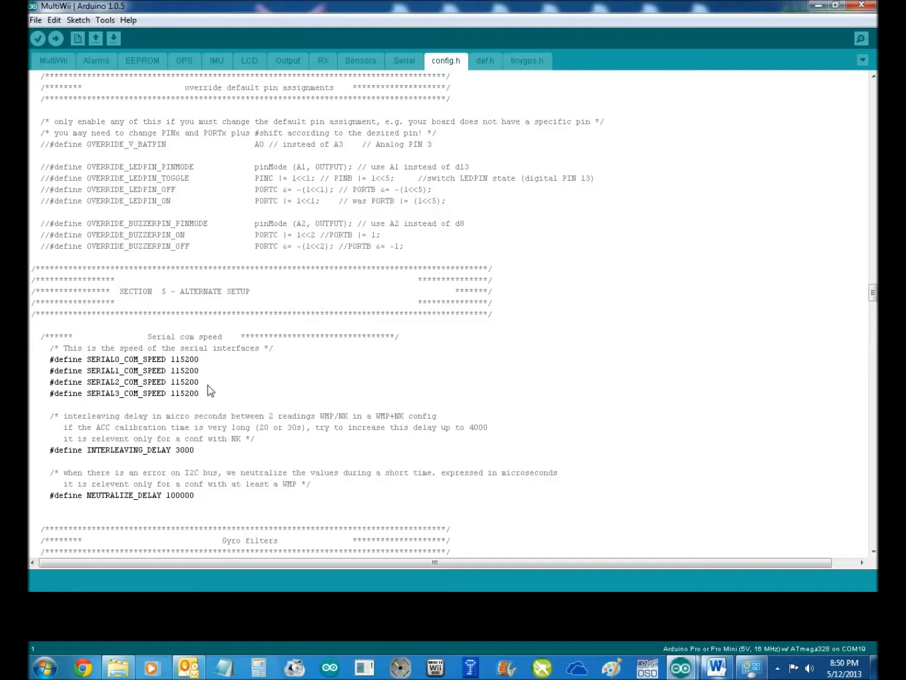
scroll(228, 406, "down", 5)
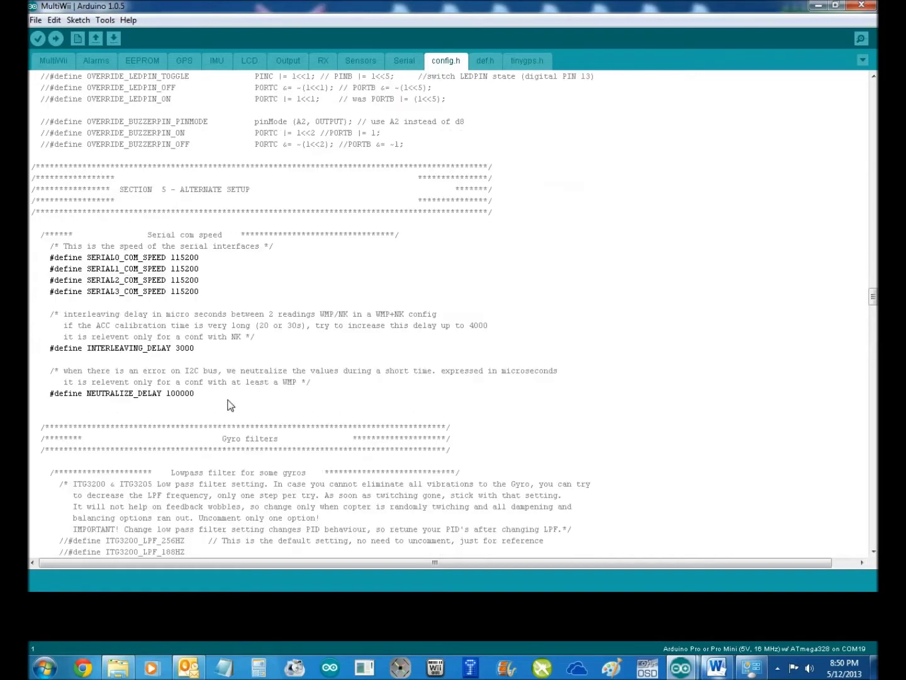
scroll(227, 406, "down", 12)
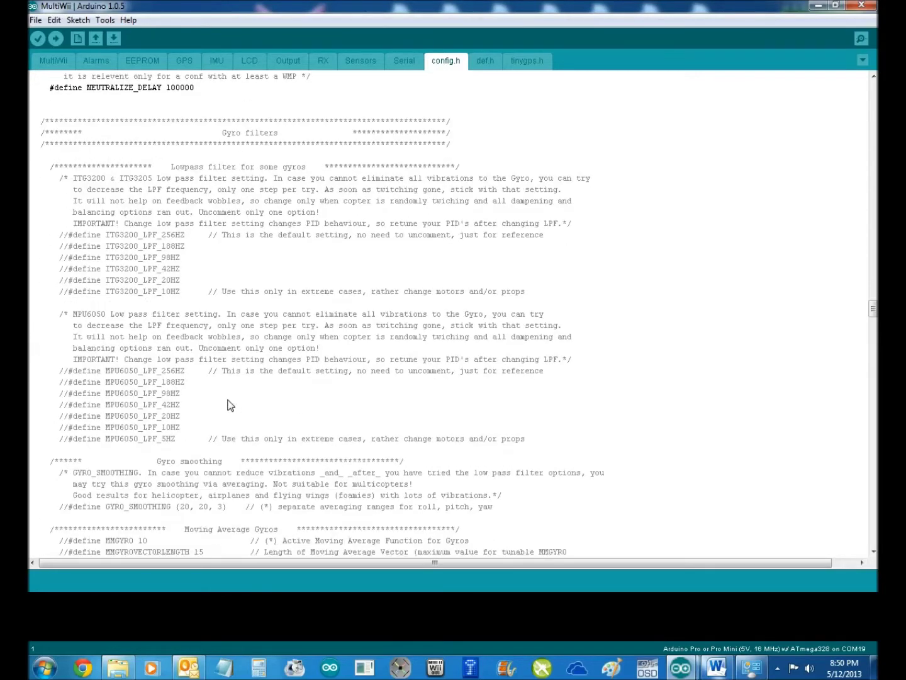
scroll(216, 484, "down", 10)
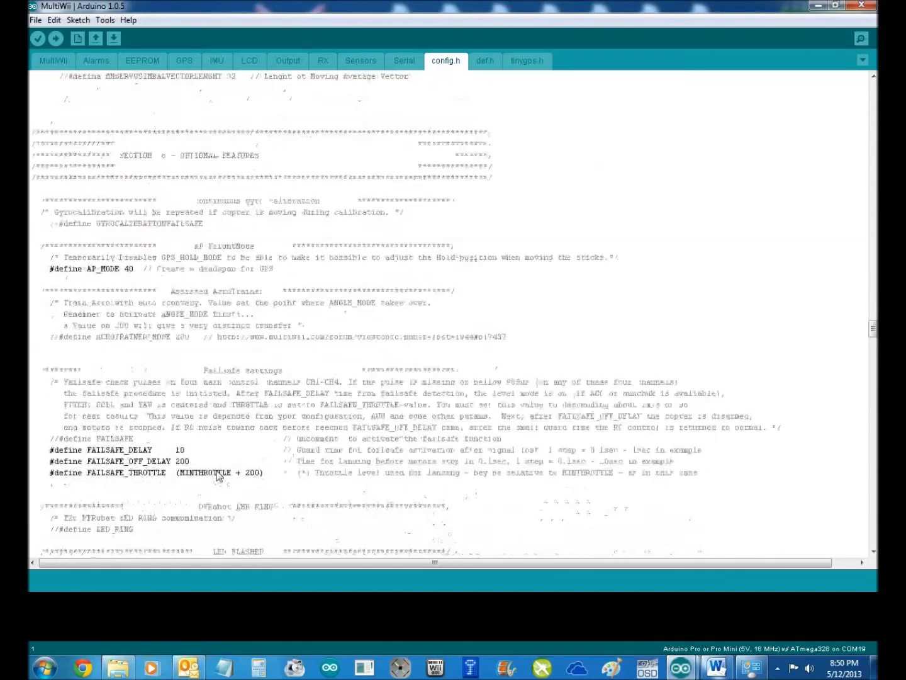
scroll(215, 479, "down", 4)
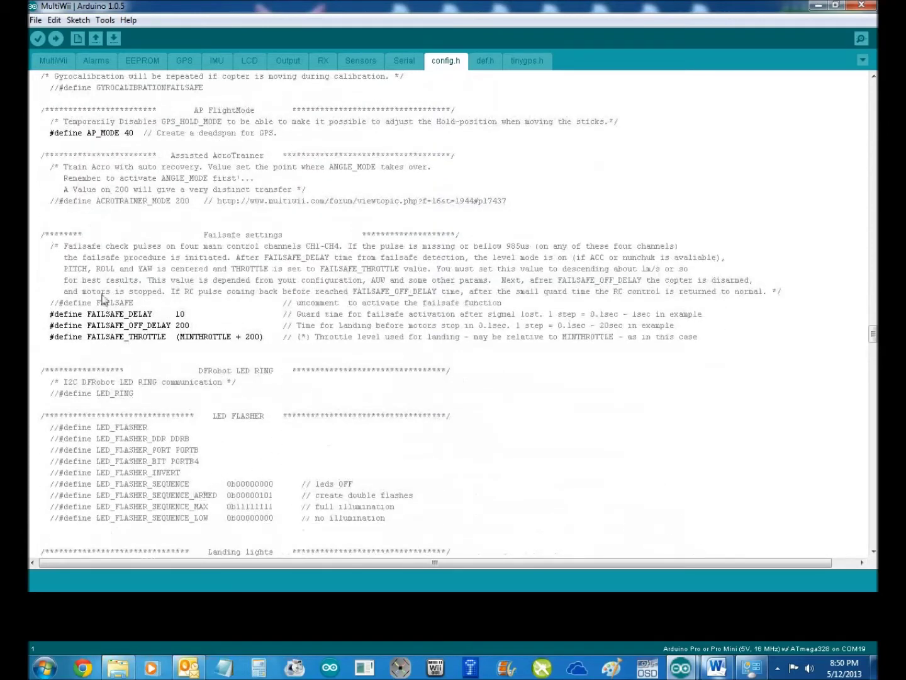
left_click_drag(50, 302, 55, 303)
key("Delete")
key("Delete")
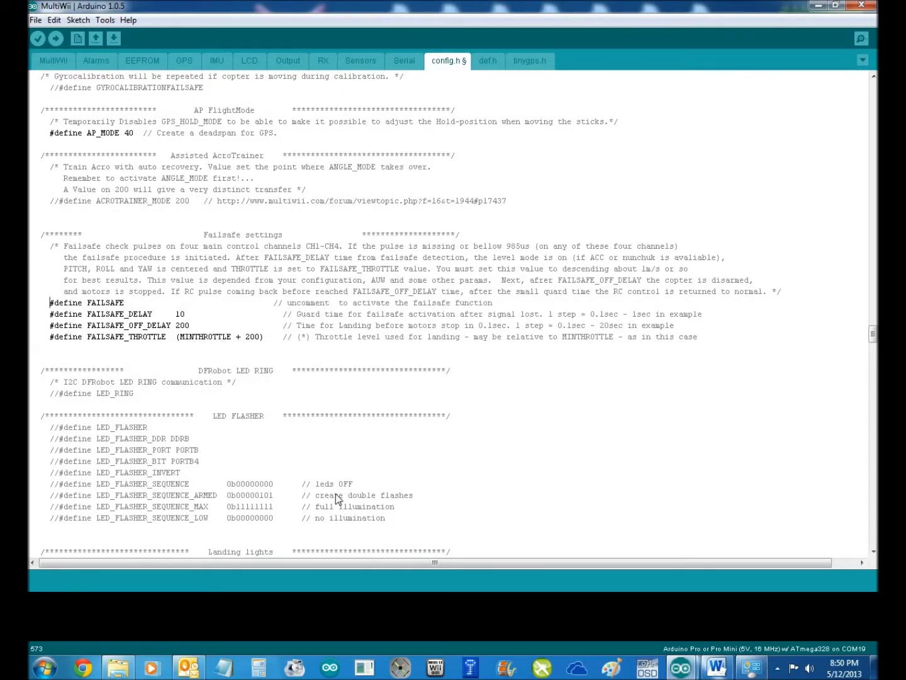
- Scroll to END OF CONFIGURABLE PARAMETERS, then compile and upload the MultiWii sketch (22,022 bytes)
scroll(337, 491, "down", 6)
scroll(336, 467, "down", 9)
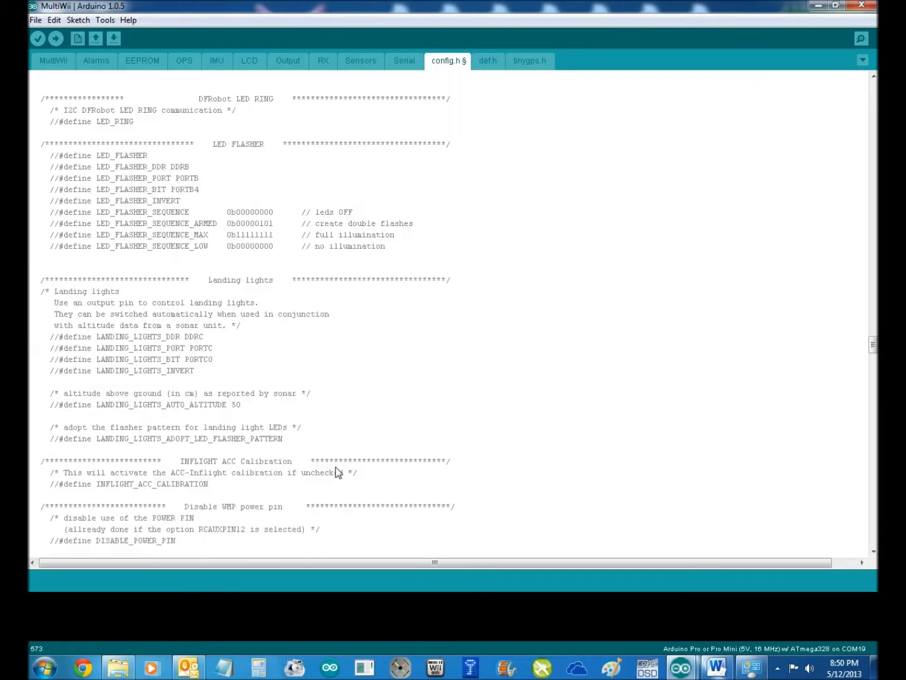
scroll(336, 468, "down", 9)
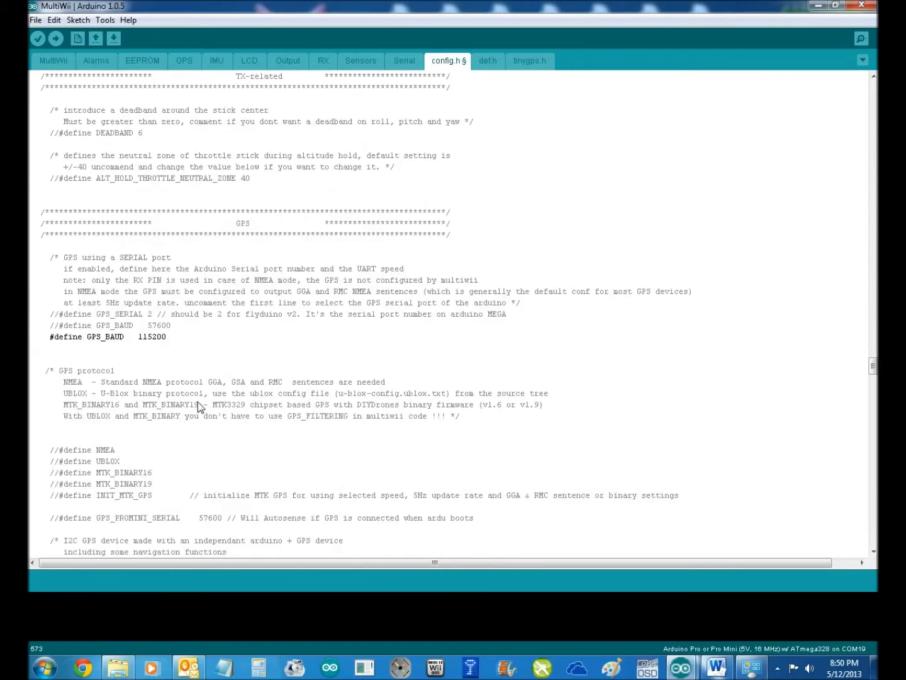
scroll(198, 402, "down", 14)
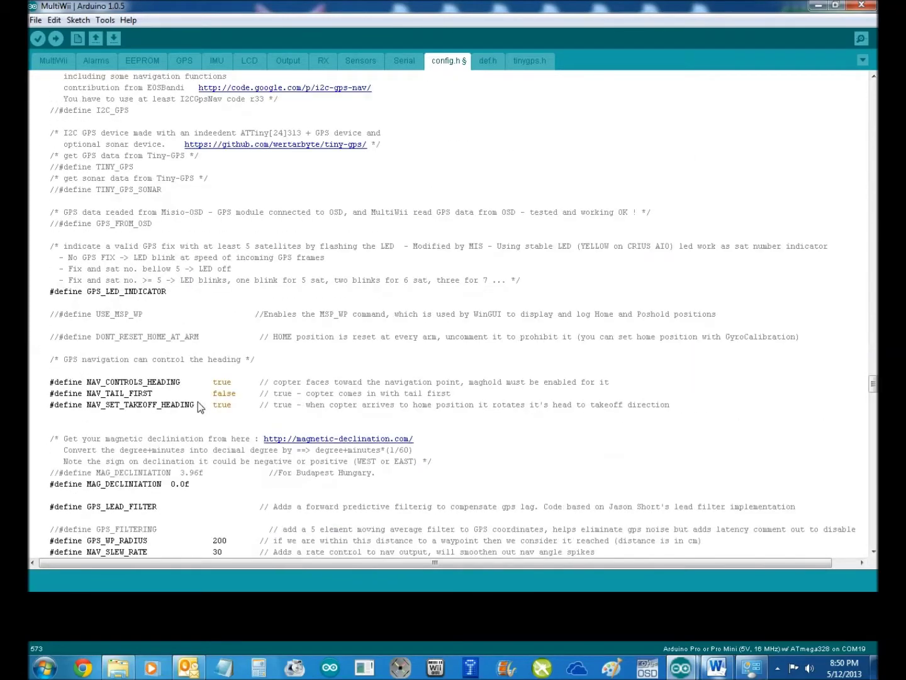
scroll(198, 402, "down", 2)
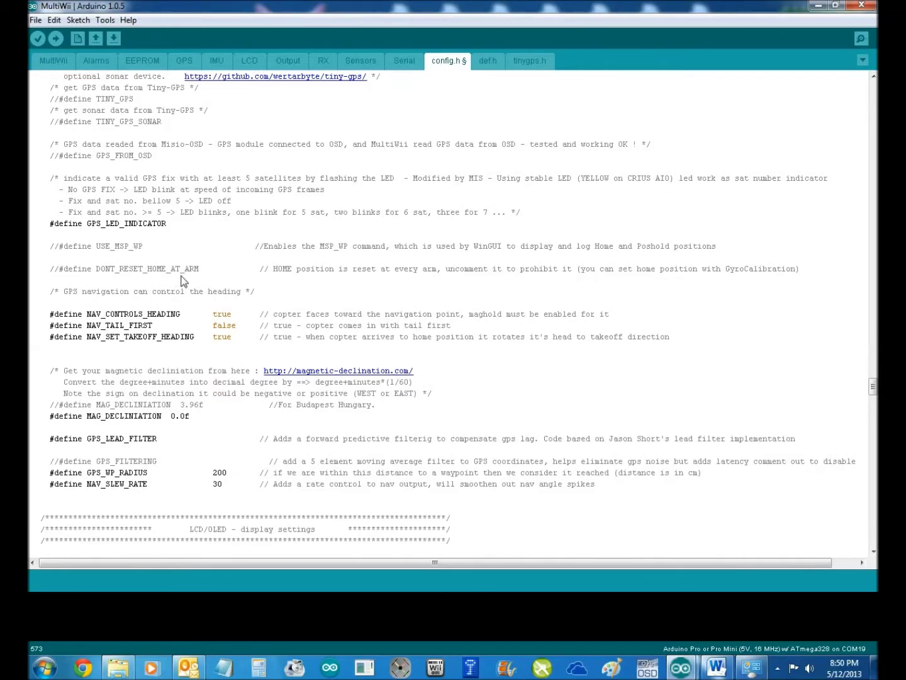
scroll(183, 280, "down", 3)
scroll(183, 281, "down", 8)
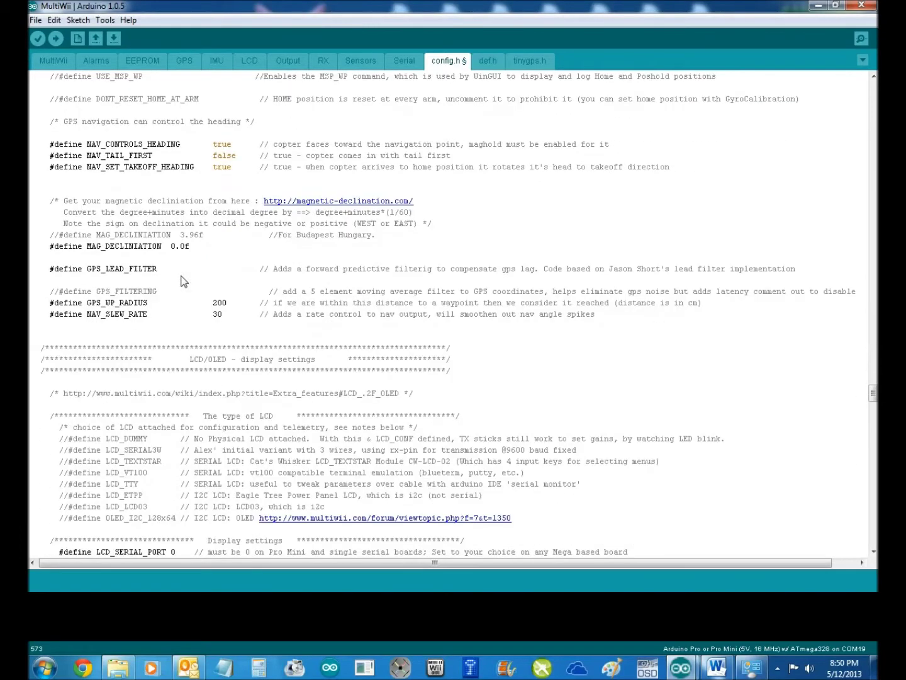
scroll(183, 280, "down", 15)
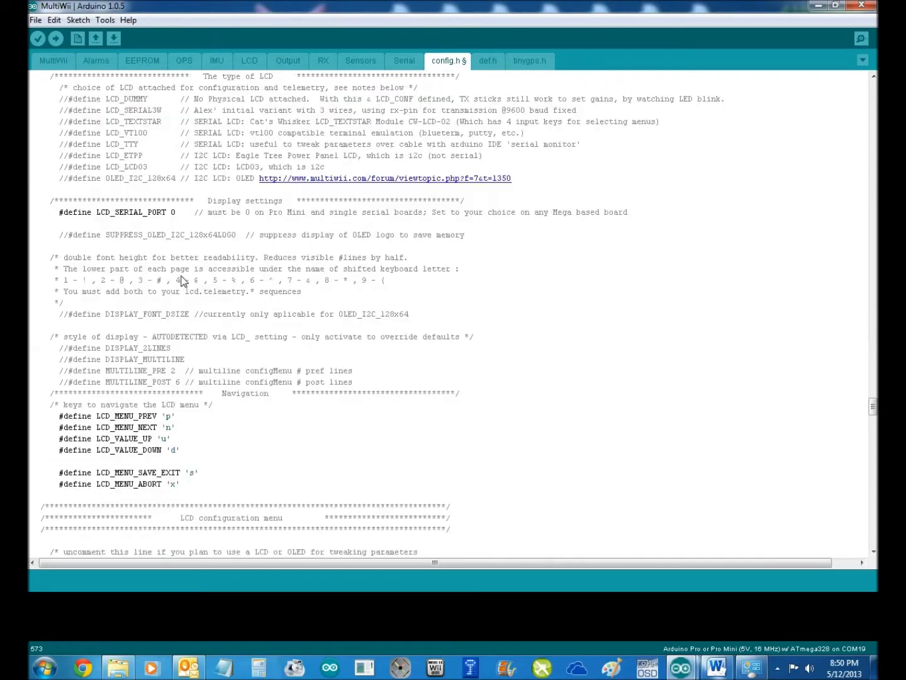
scroll(181, 280, "down", 10)
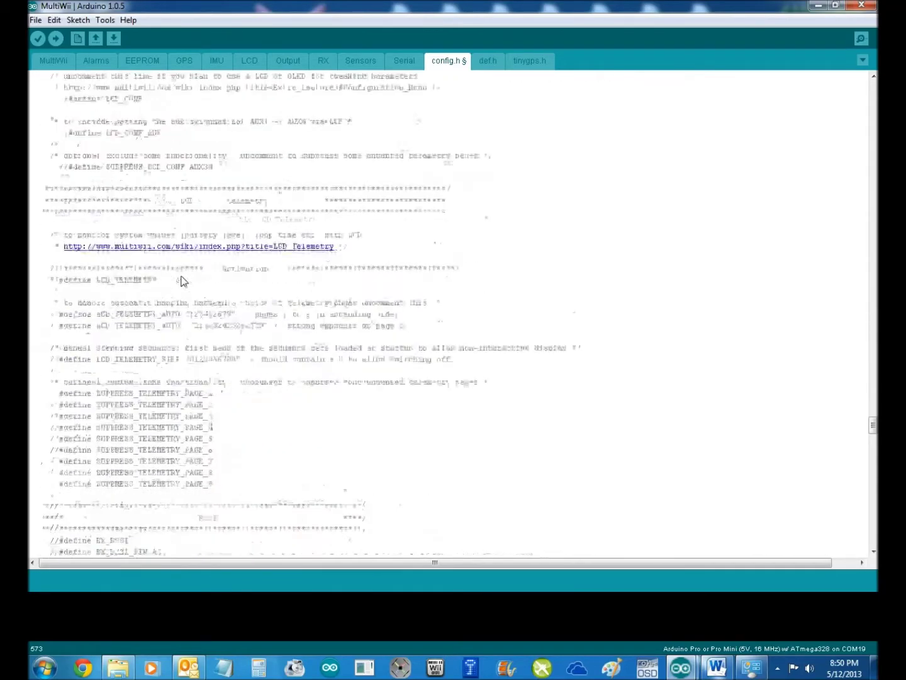
scroll(181, 280, "down", 2)
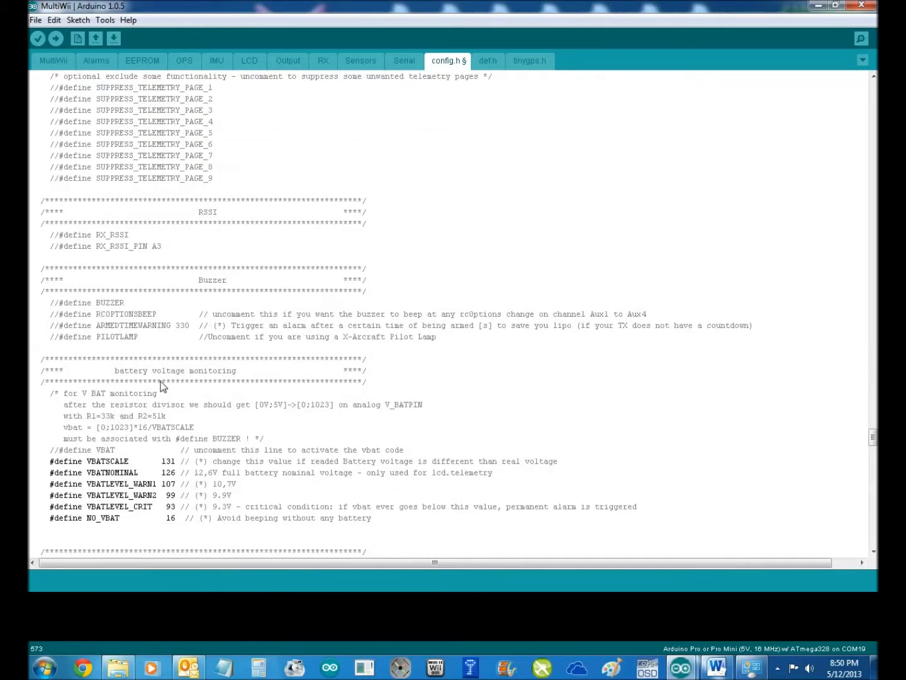
scroll(141, 406, "down", 3)
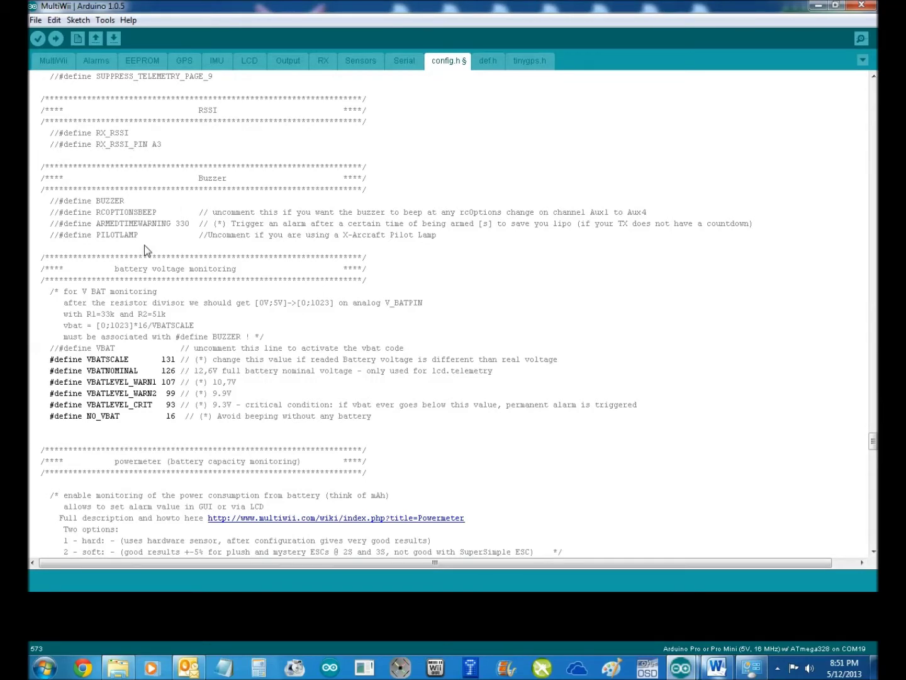
scroll(144, 245, "down", 3)
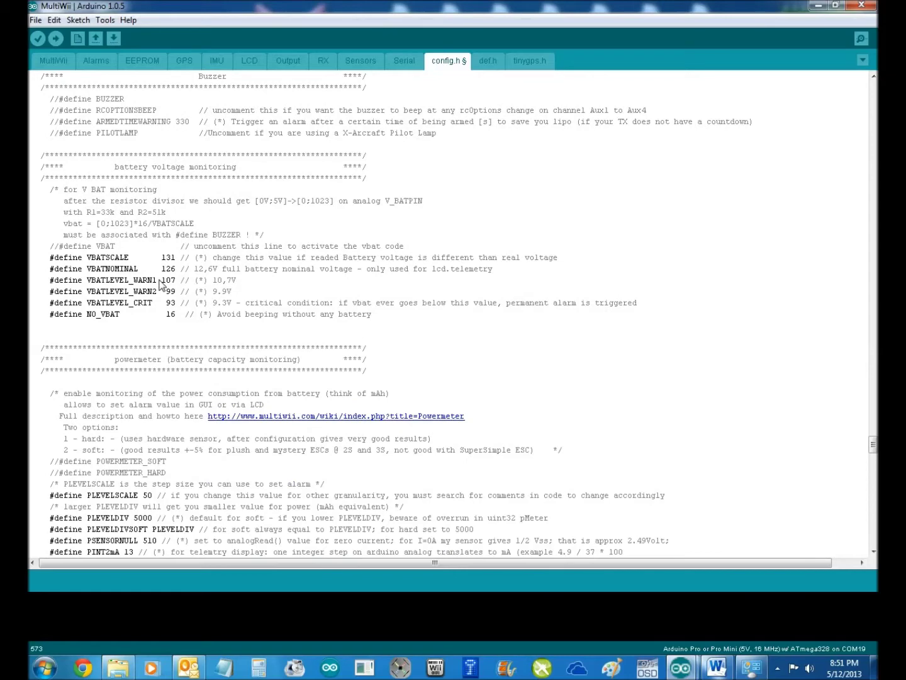
scroll(162, 281, "down", 8)
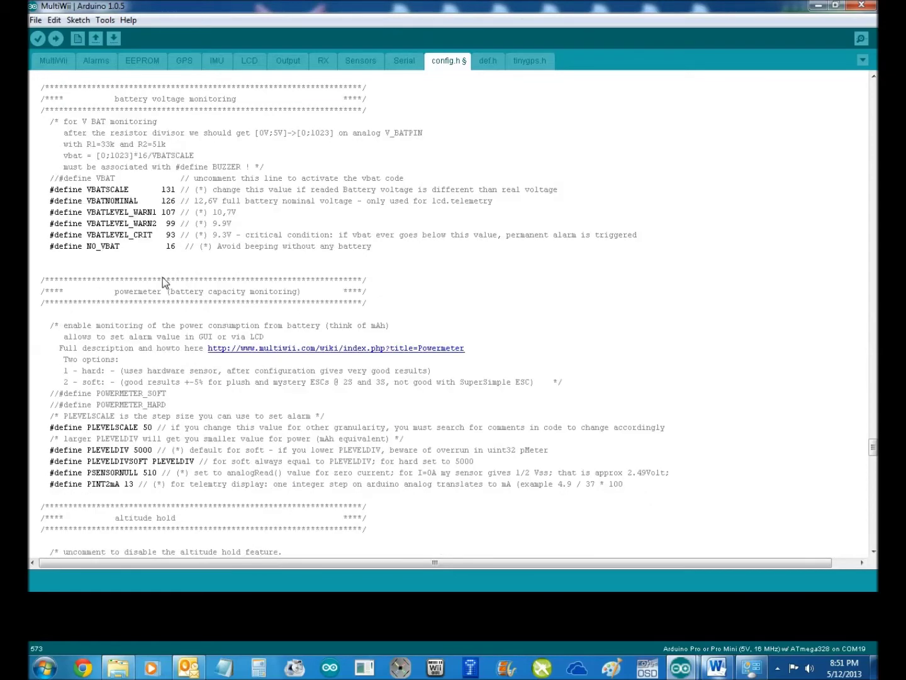
scroll(163, 280, "down", 8)
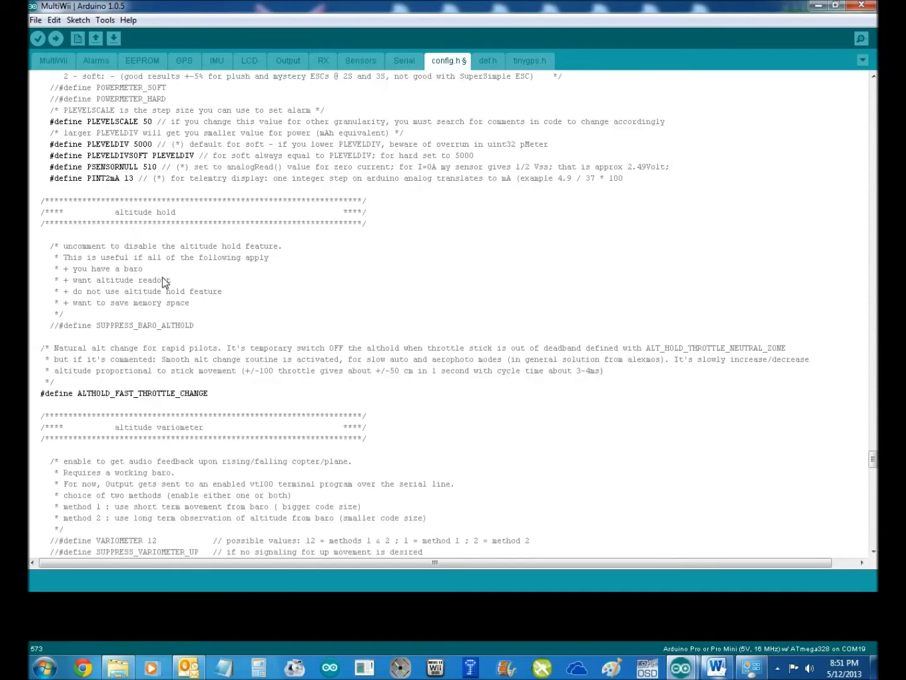
scroll(162, 281, "down", 9)
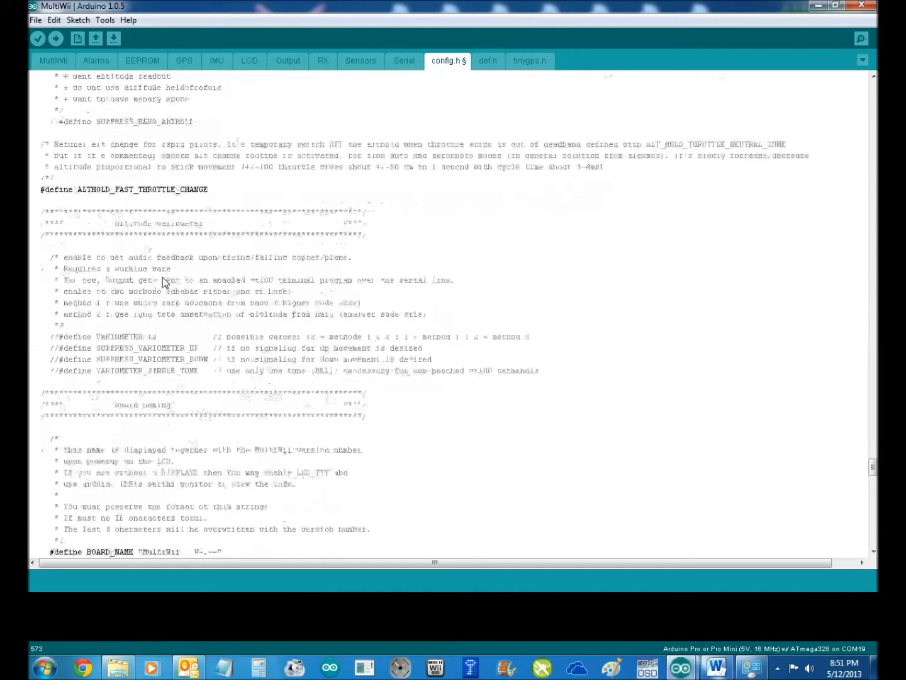
scroll(163, 281, "down", 9)
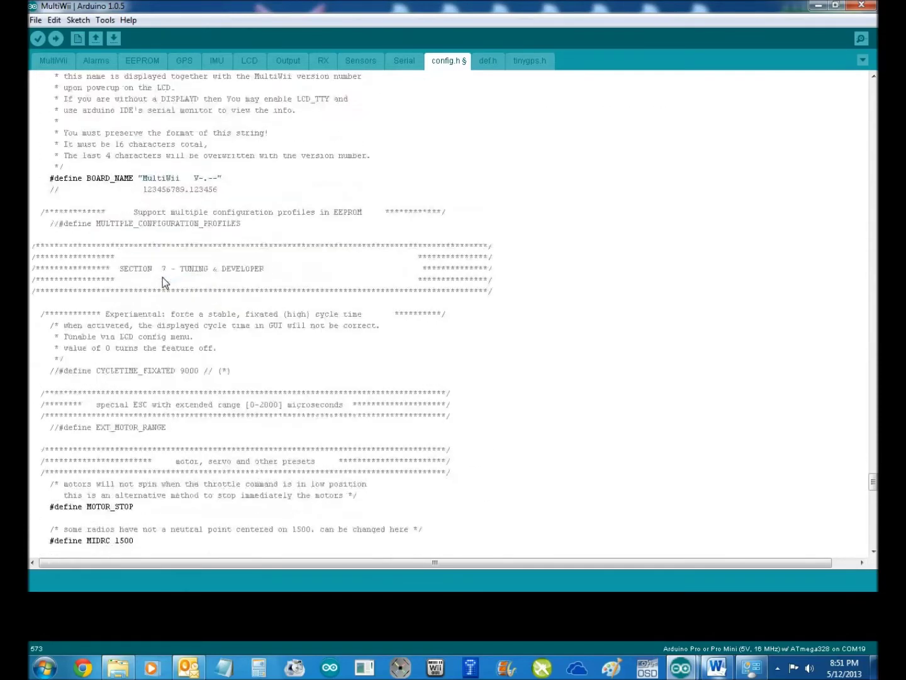
scroll(162, 277, "down", 1)
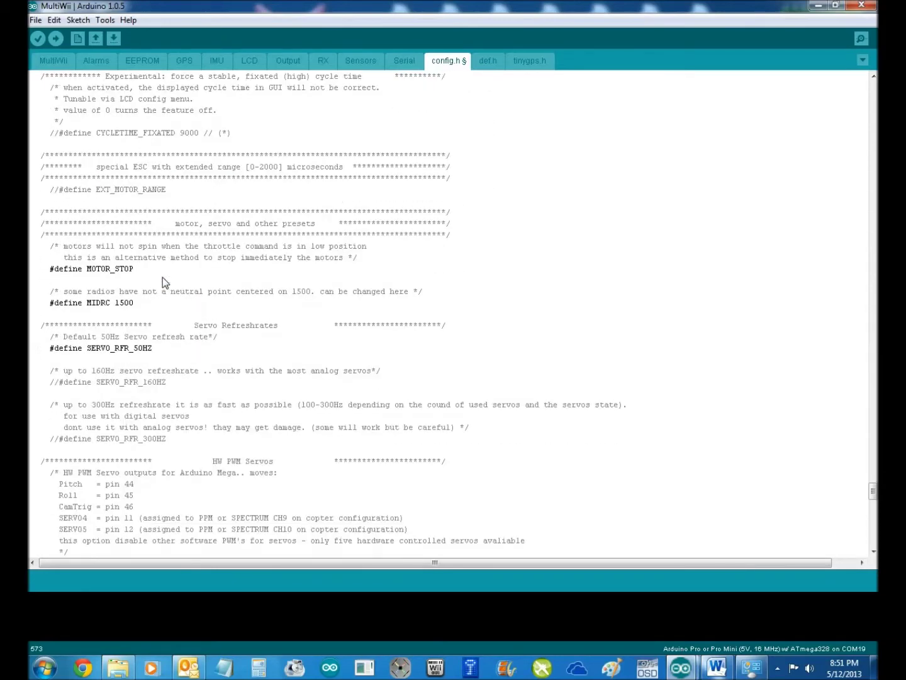
scroll(118, 270, "down", 14)
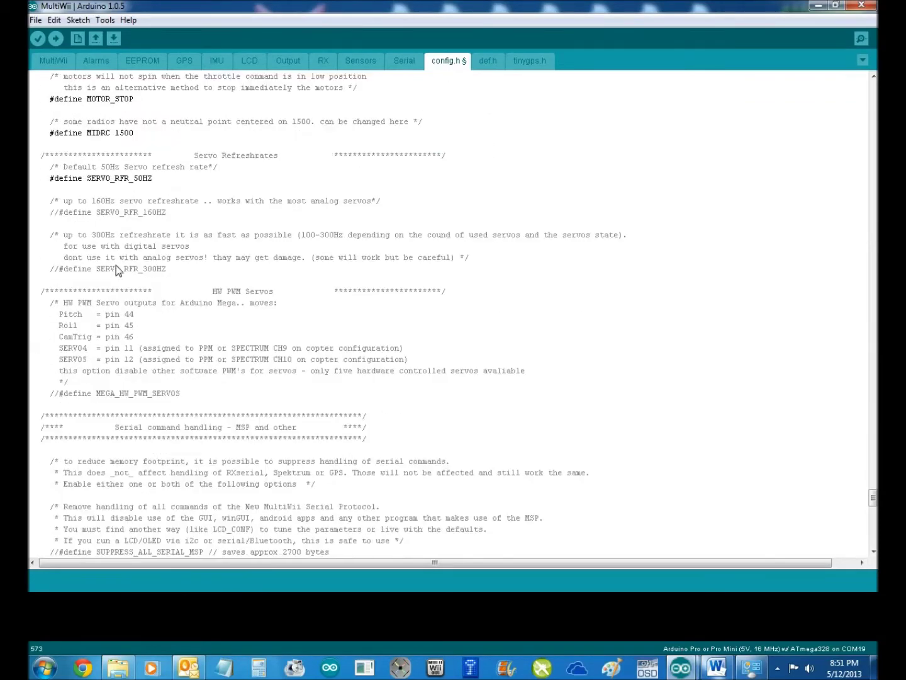
scroll(116, 265, "down", 12)
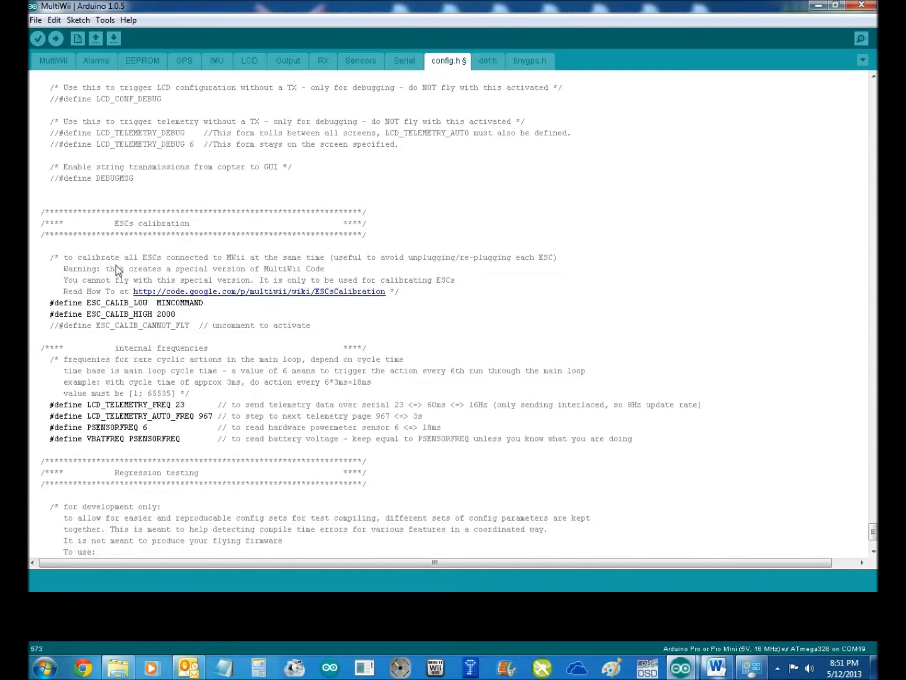
scroll(170, 365, "down", 3)
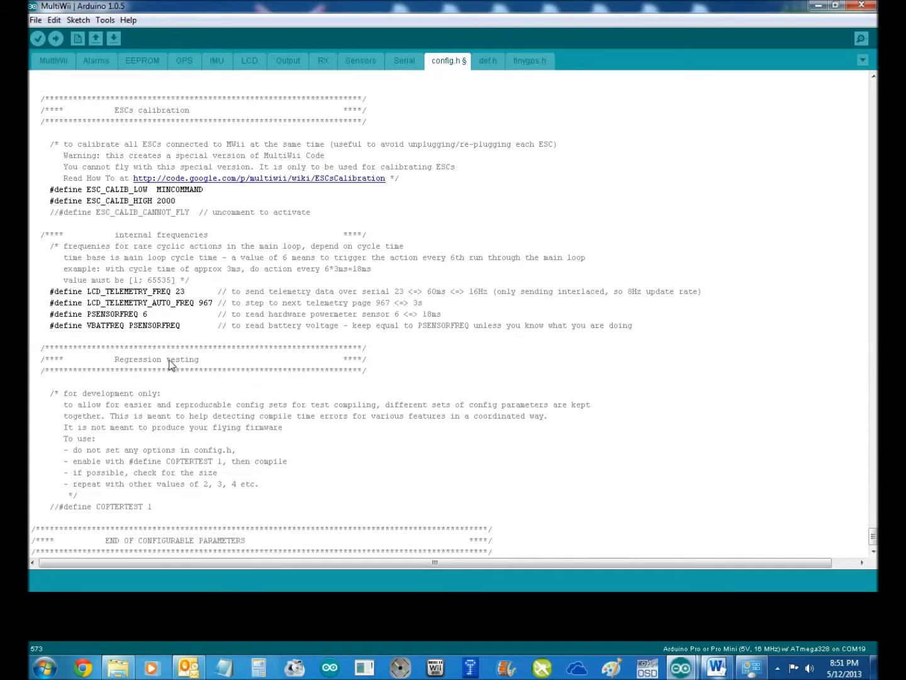
left_click(37, 39)
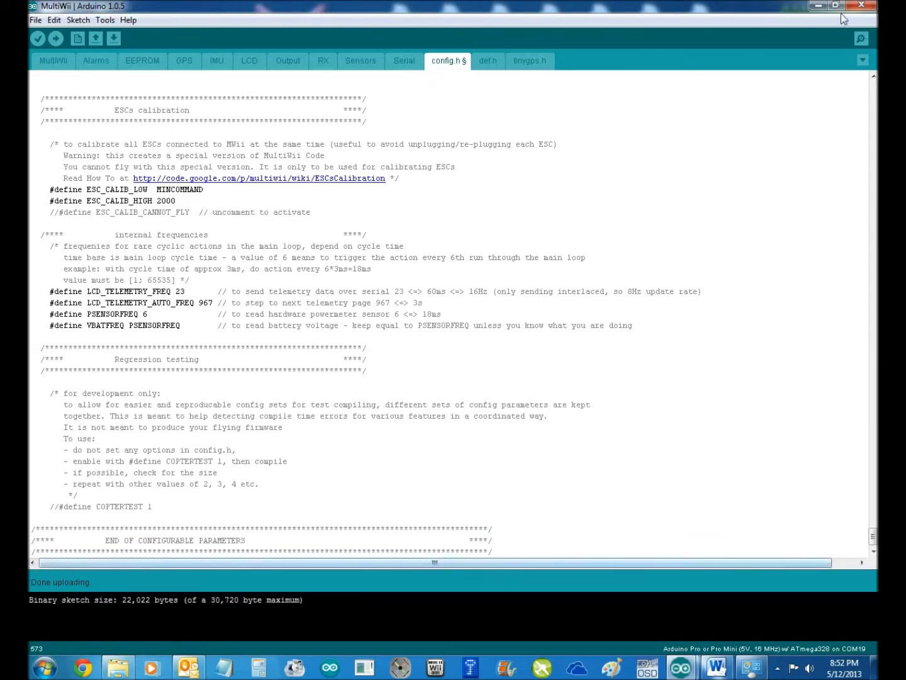
- Save and close the MultiWii sketch, then close the leftover empty sketch window
left_click(867, 8)
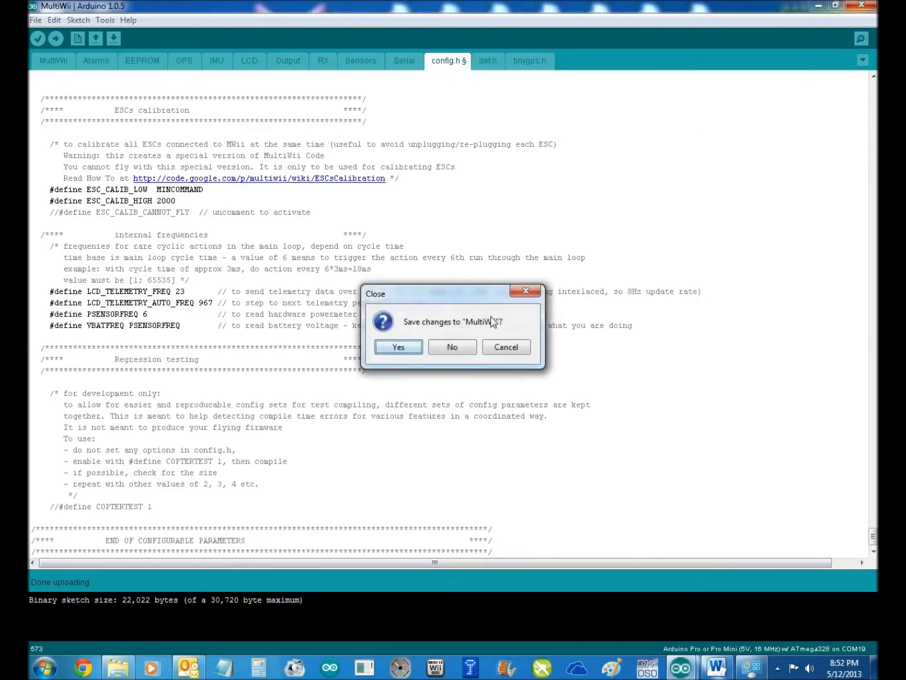
left_click(400, 348)
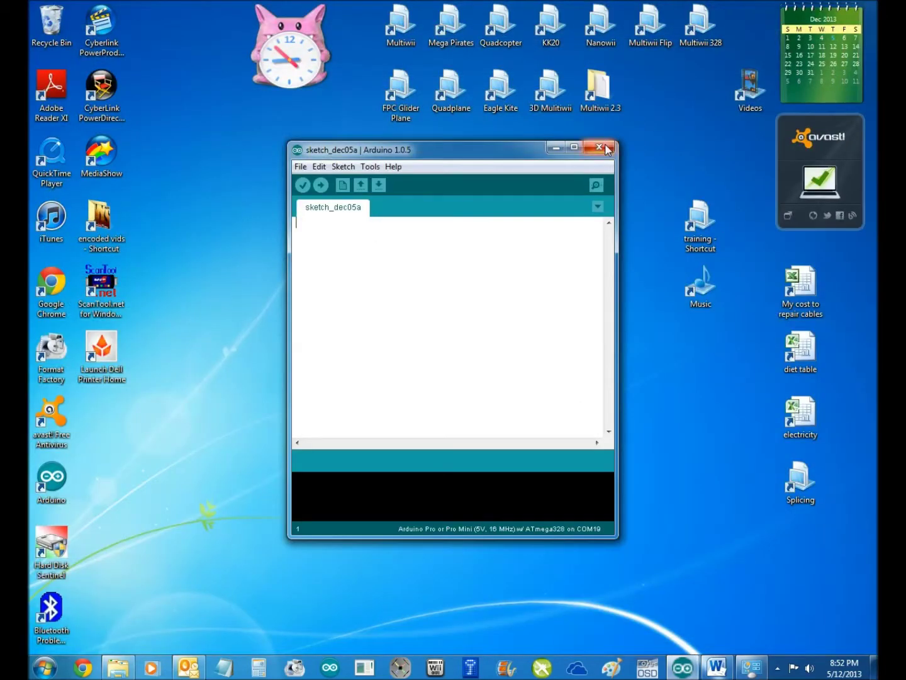
left_click(599, 146)
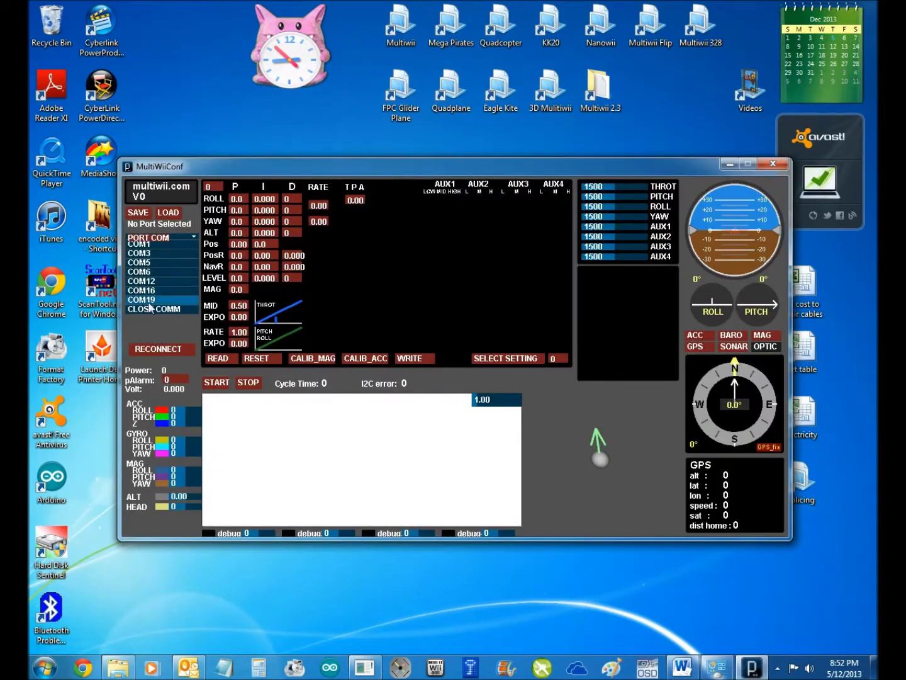
- Connect MultiWiiConf on COM19, stream data, calibrate the accelerometer and raise RC rate to 1.21
left_click(150, 305)
left_click(217, 384)
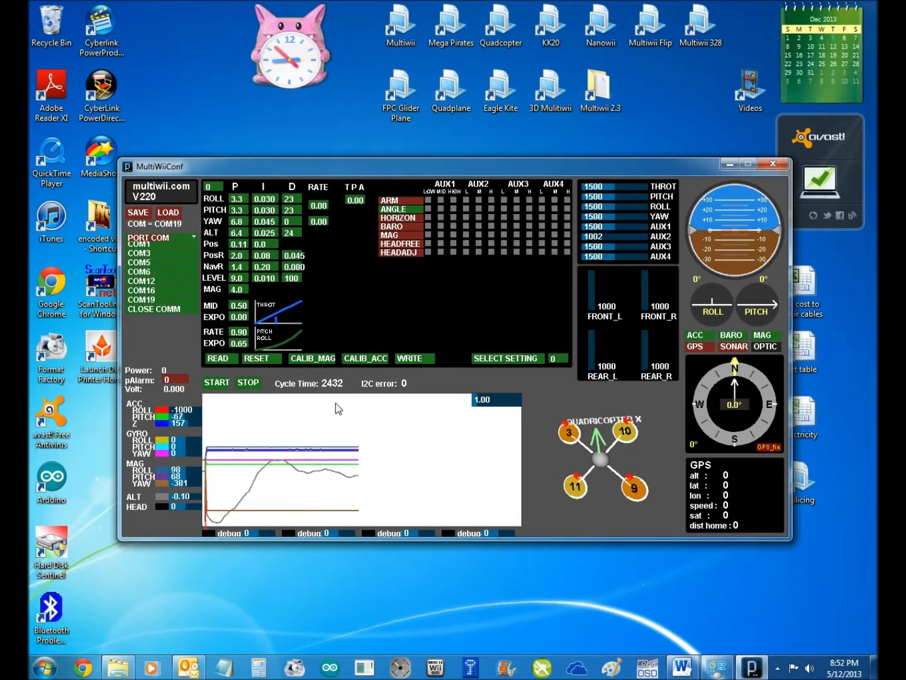
left_click(362, 358)
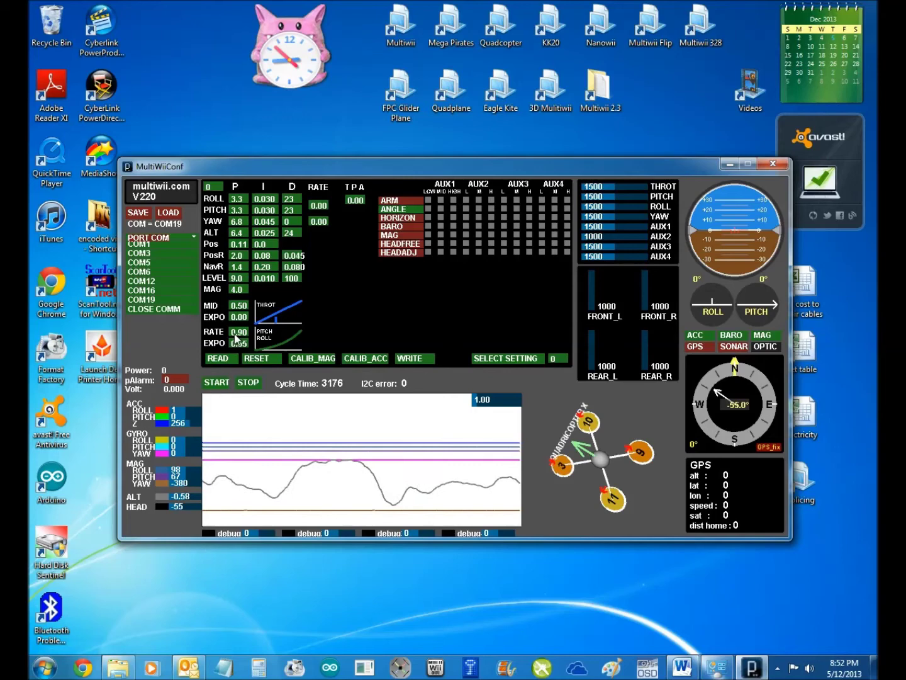
mouse_move(235, 334)
left_mouse_down()
mouse_move(246, 331)
mouse_move(243, 340)
left_mouse_up()
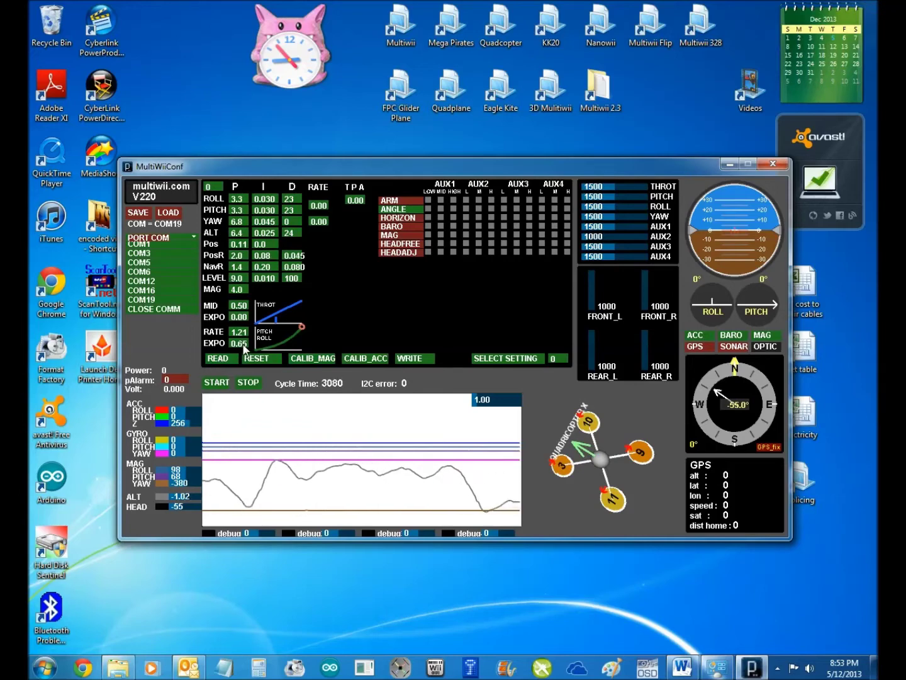
- Lower RC expo to 0.29, set roll/pitch rate 0.61 and yaw rate 0.62, then close COM19
left_click_drag(244, 348, 241, 347)
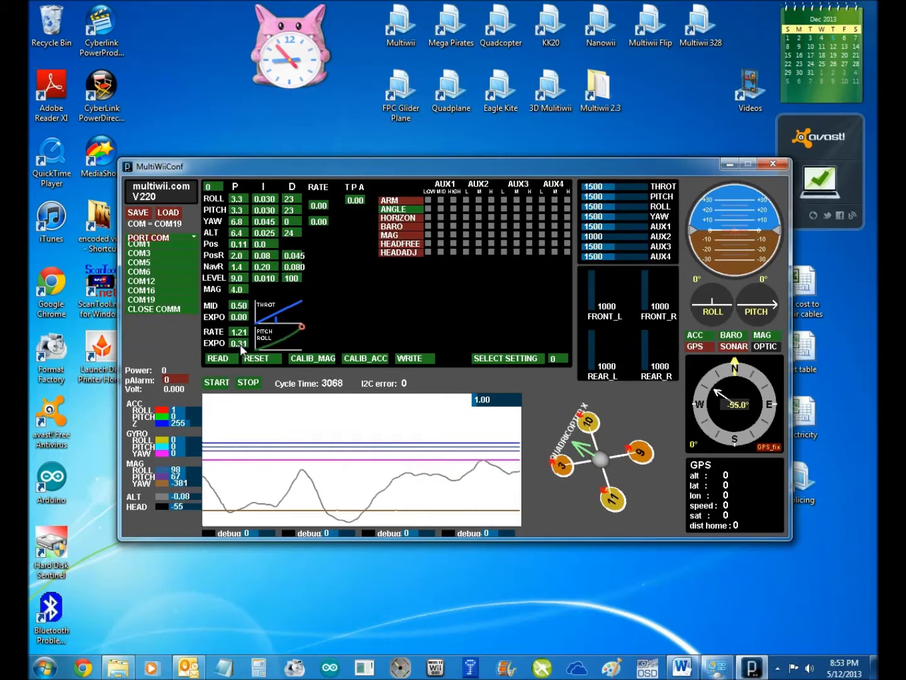
left_click_drag(241, 347, 238, 343)
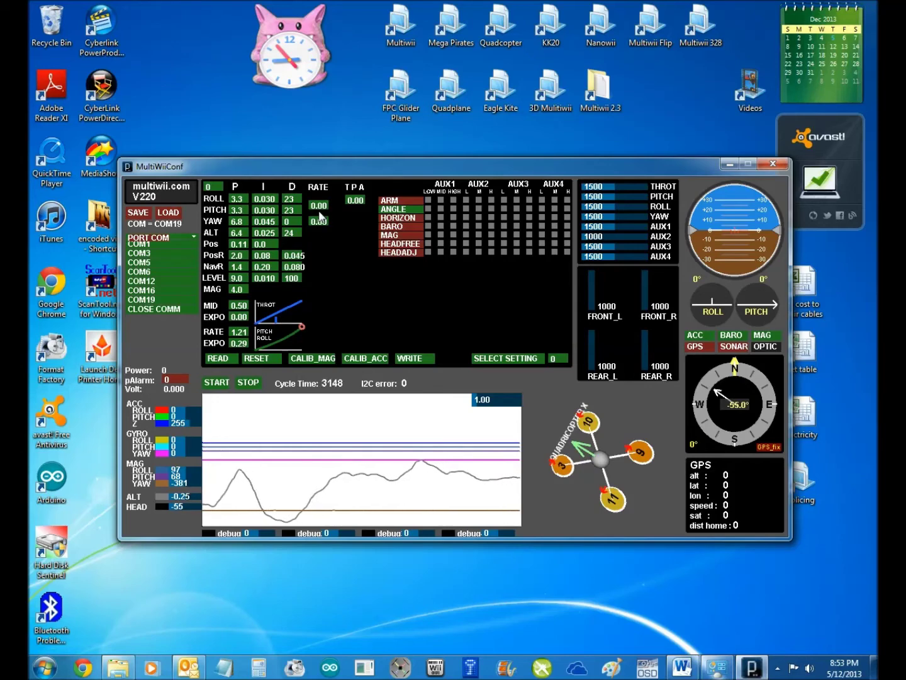
mouse_move(314, 208)
left_mouse_down()
mouse_move(322, 207)
mouse_move(320, 221)
left_mouse_up()
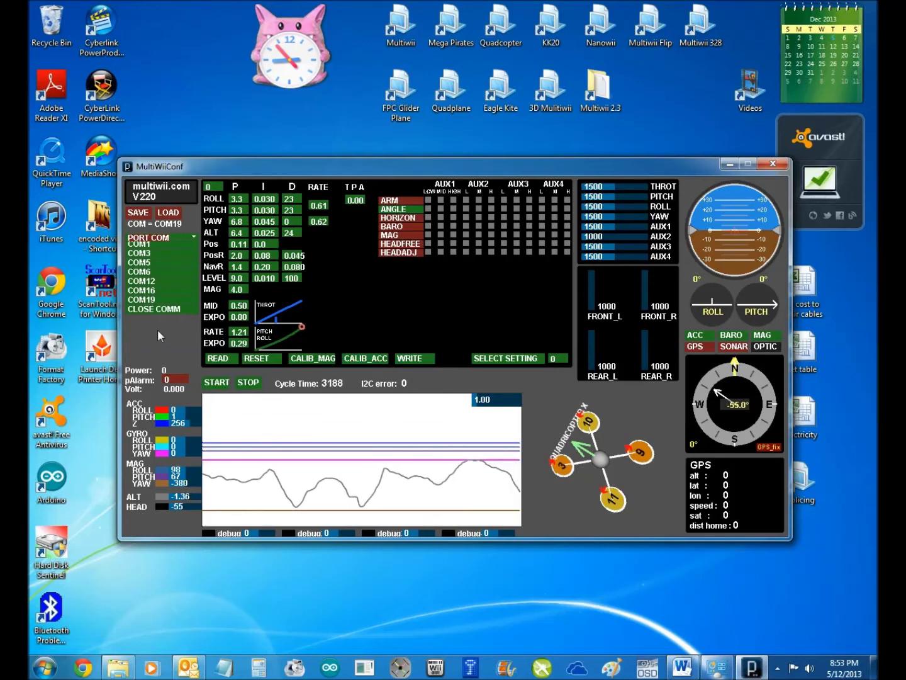
left_click(160, 309)
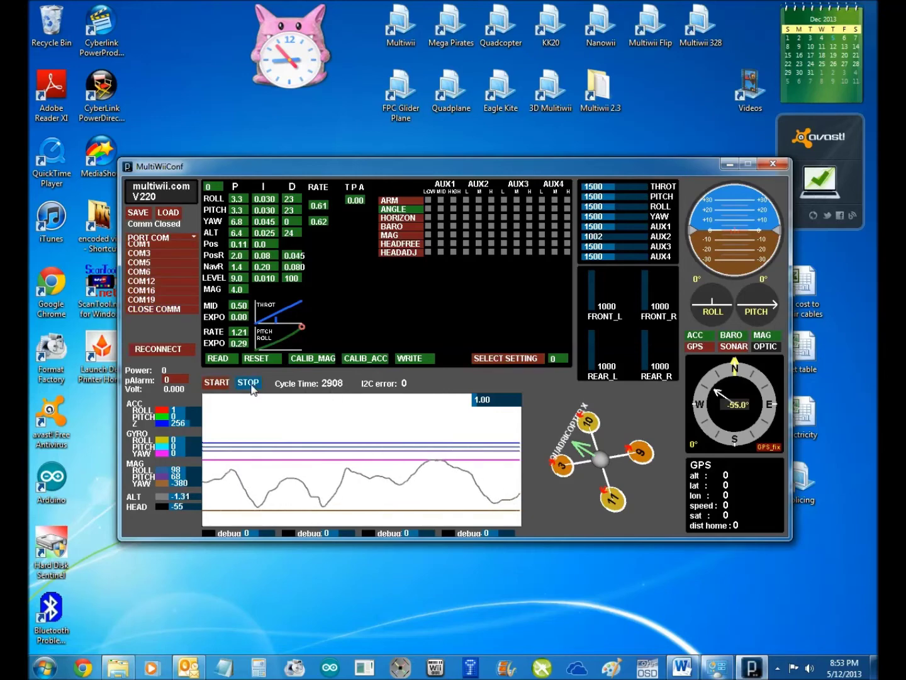
- Close MultiWiiConf, connect MultiWiiGUI on COM19 at 115200, and view the RC Control Settings AUX grid
left_click(773, 164)
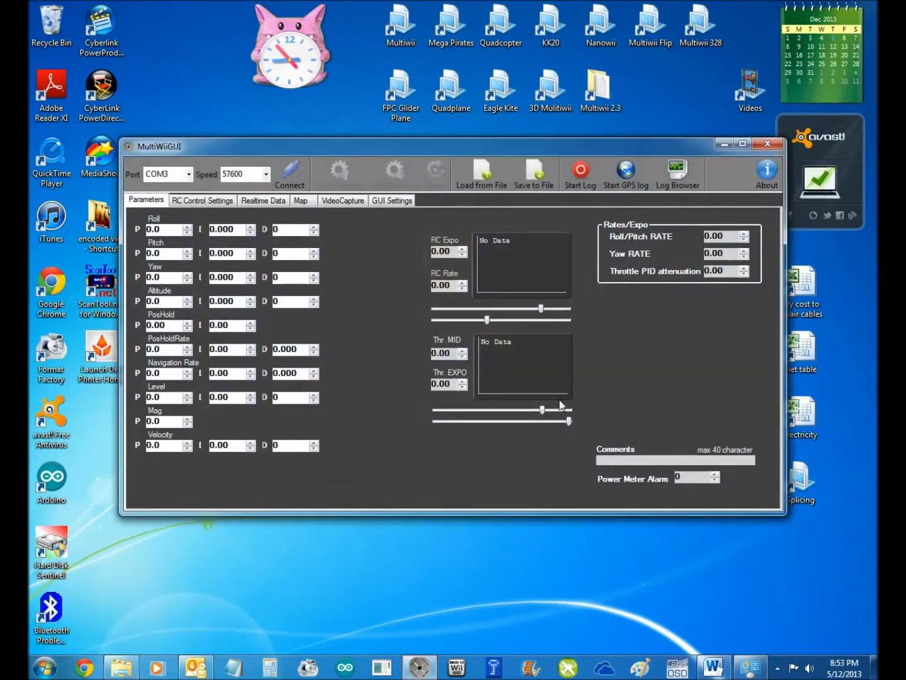
left_click(189, 174)
left_click(170, 250)
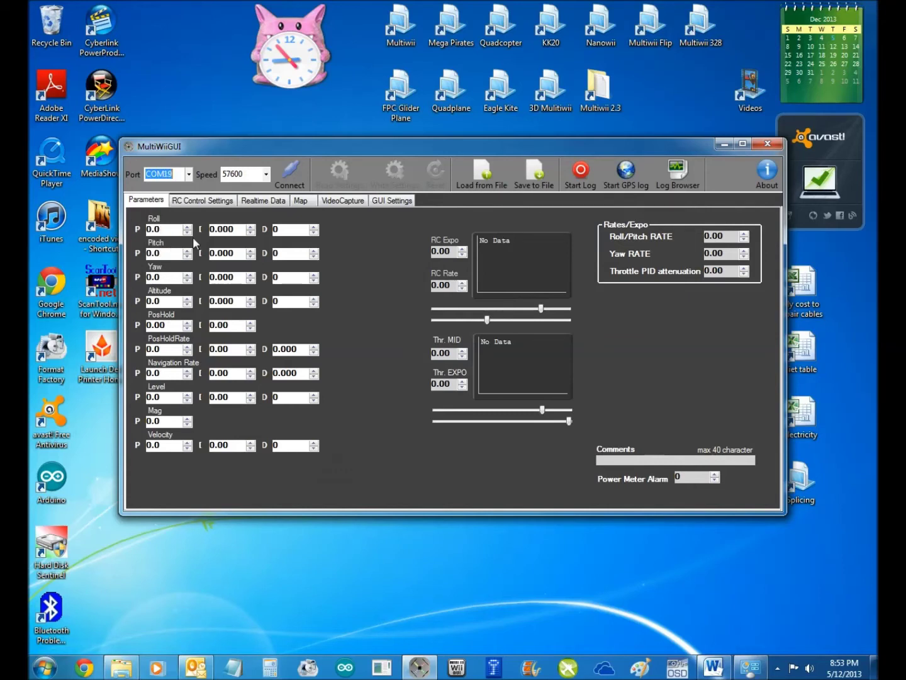
left_click(268, 174)
left_click(246, 221)
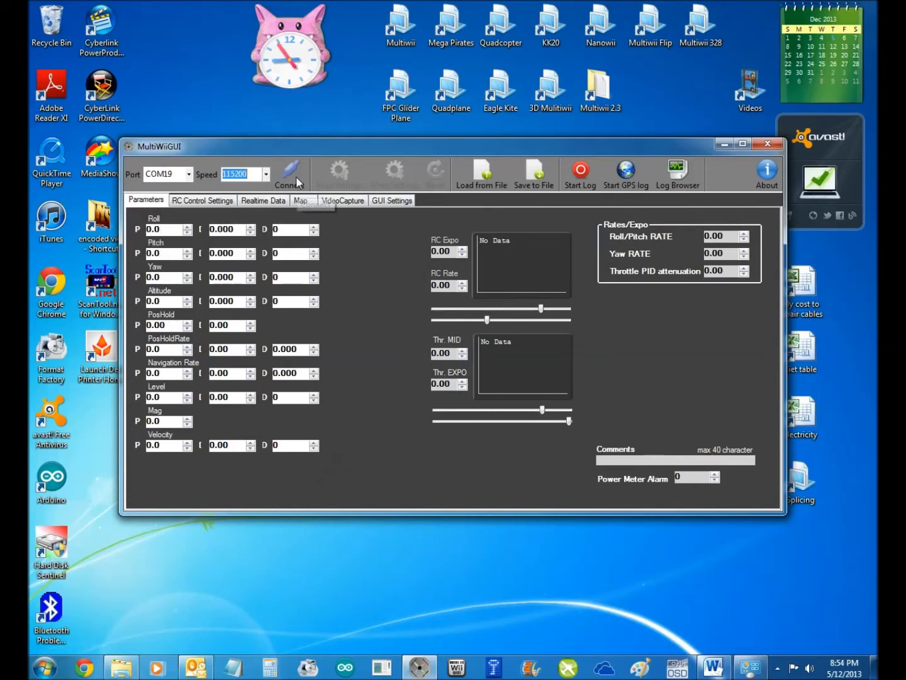
left_click(292, 177)
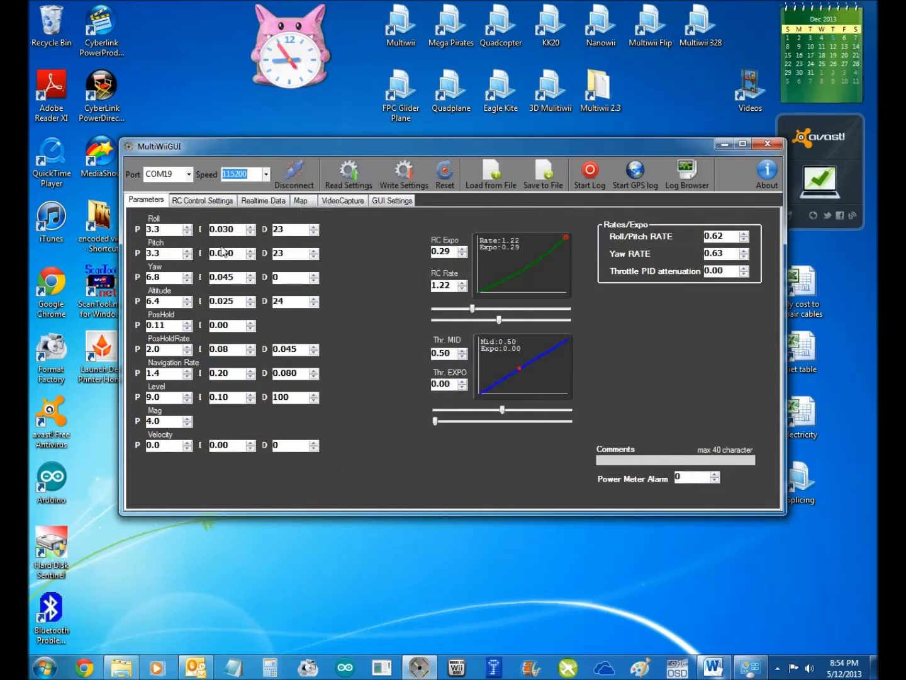
left_click(191, 201)
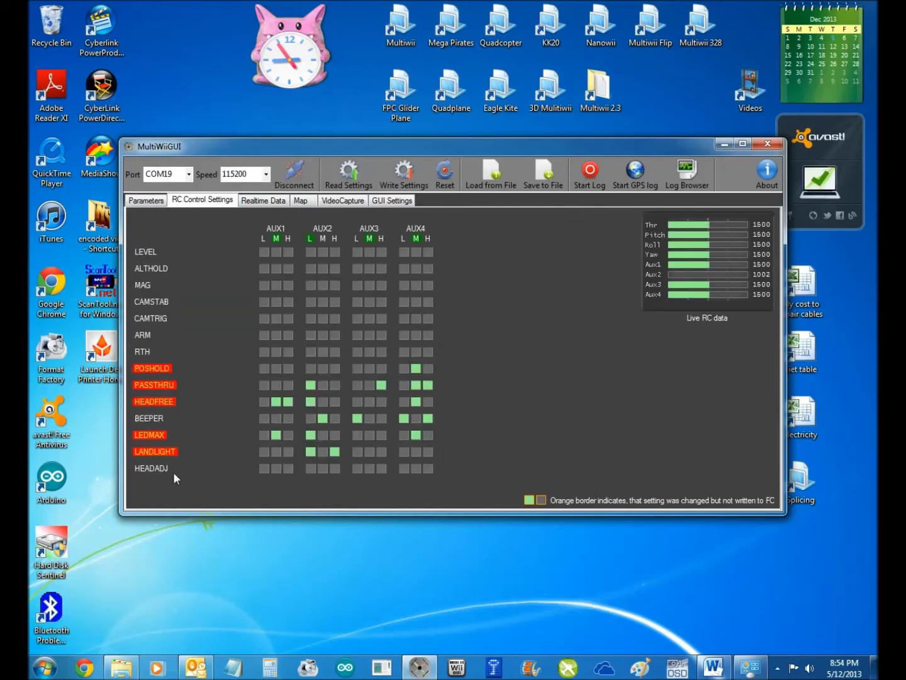
- In Parameters, set RC Expo 0.30, RC Rate 1.25, both rates 0.60, Level I 0.00, and write them
left_click(149, 202)
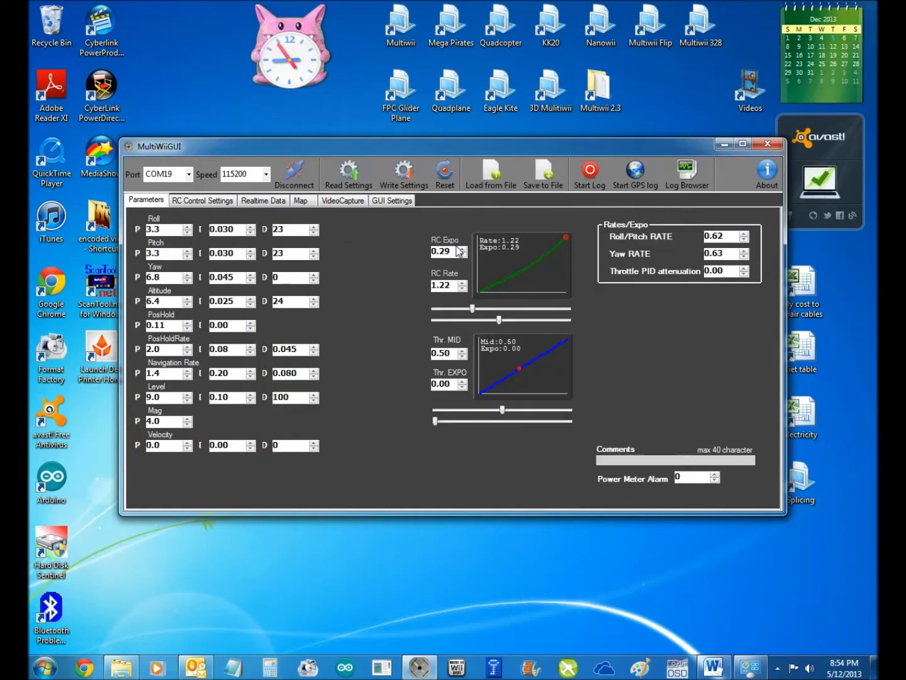
left_click(463, 249)
left_click(467, 285)
left_click(467, 284)
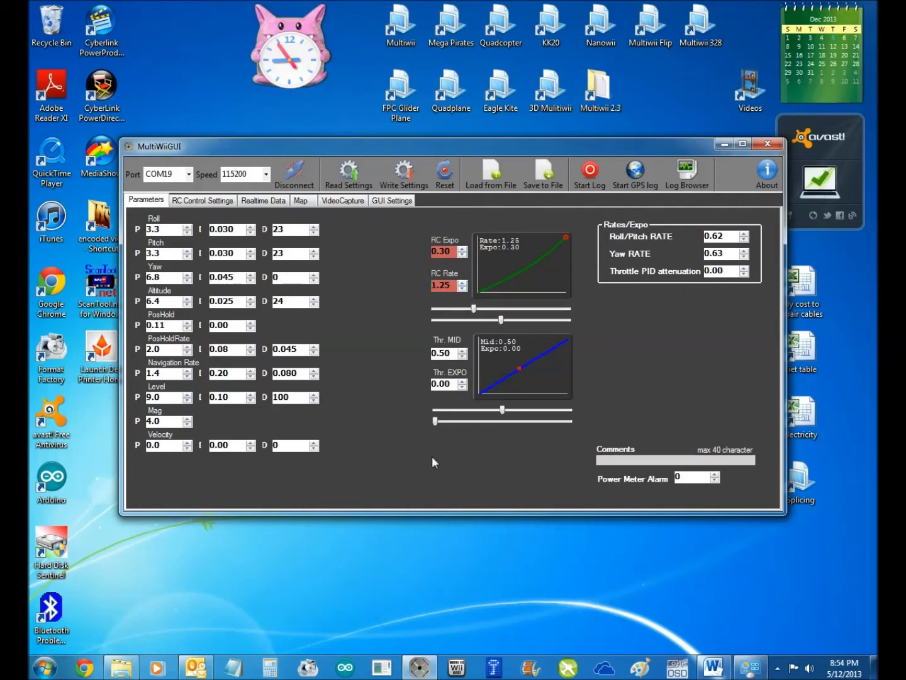
left_click(745, 242)
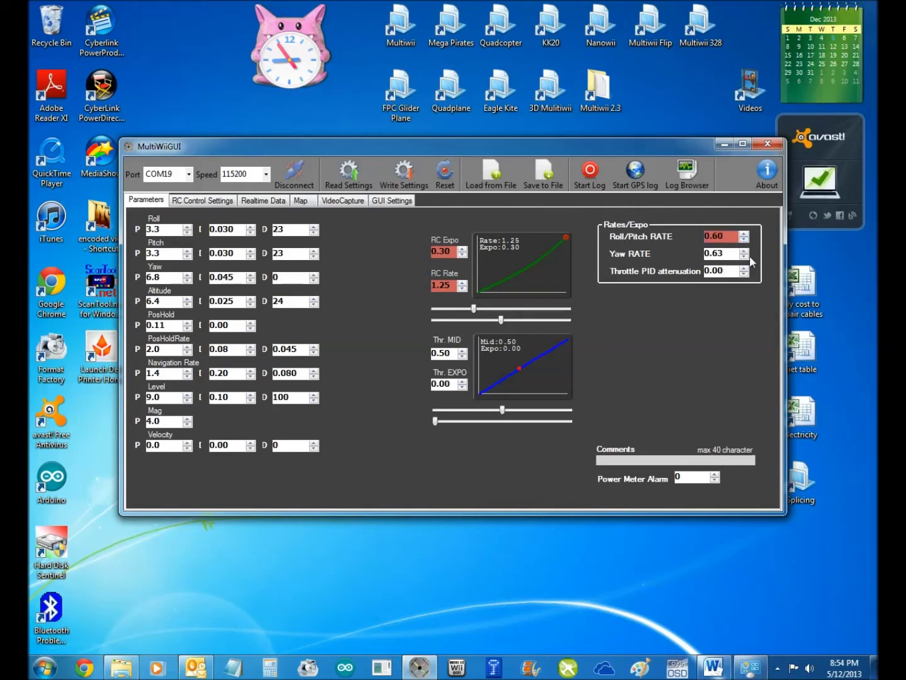
left_click(746, 257)
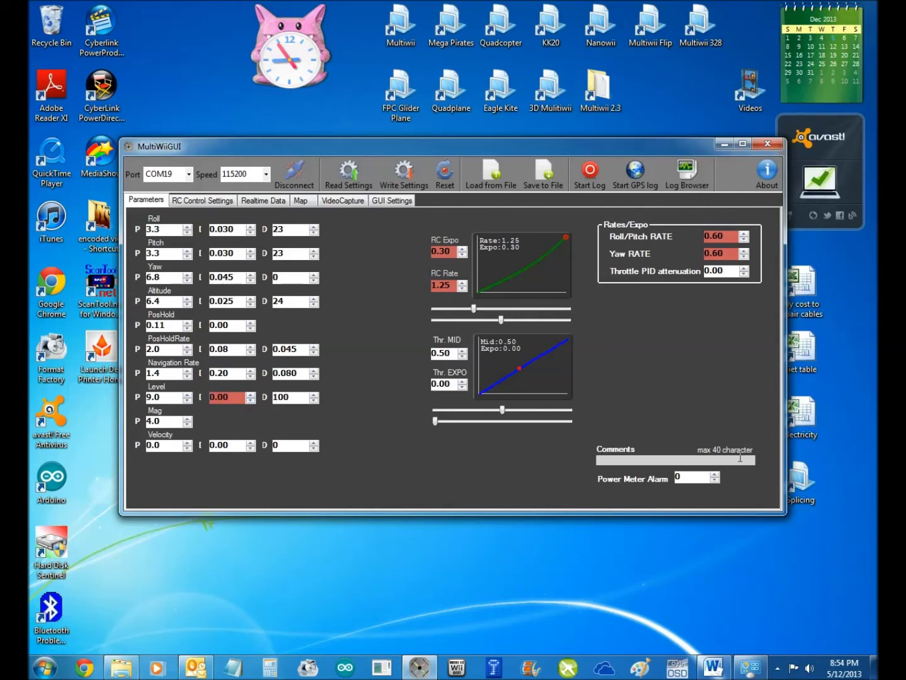
left_click(400, 176)
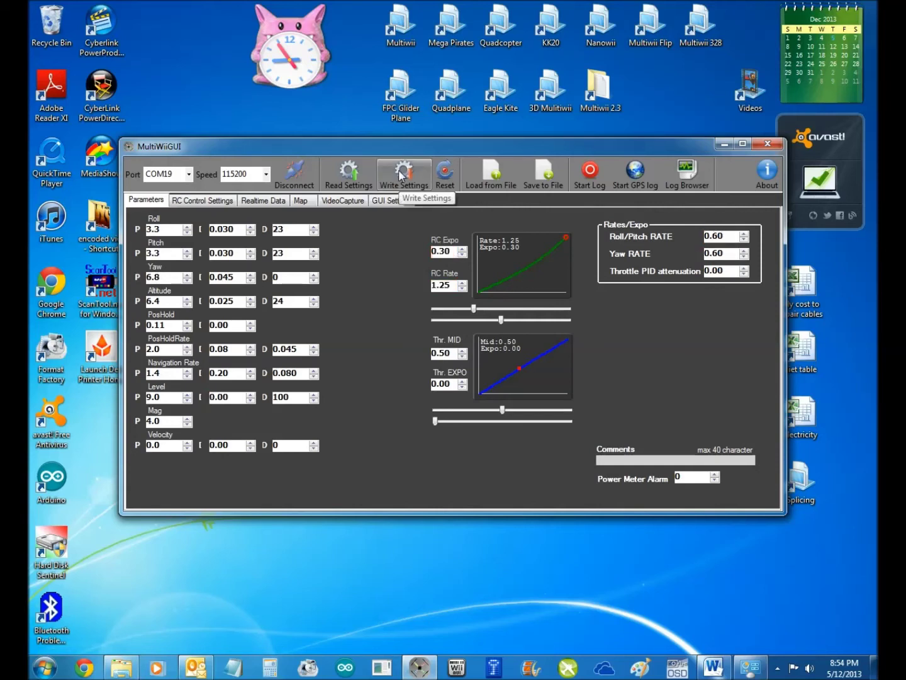
- Close MultiWiiGUI and start MultiWiiConf on COM19 to read back RC rate 1.25, expo 0.30, rates 0.60
left_click(764, 145)
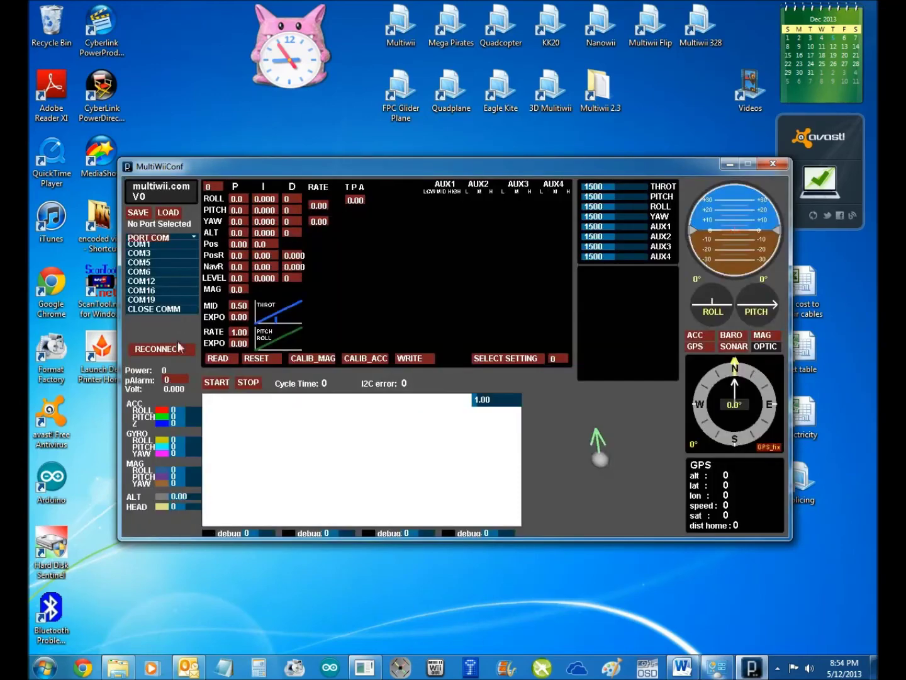
left_click(167, 301)
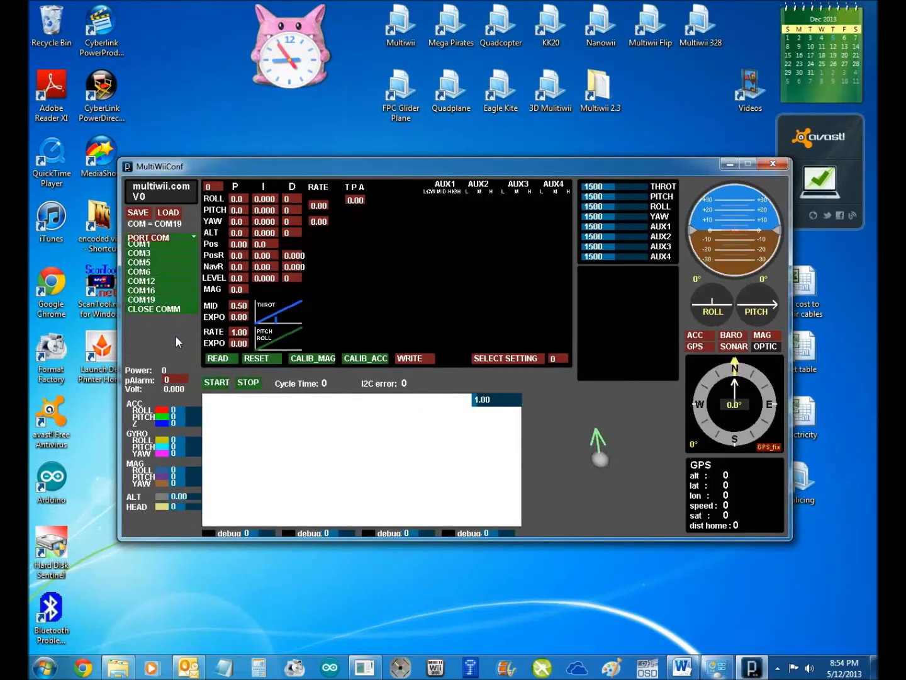
left_click(216, 383)
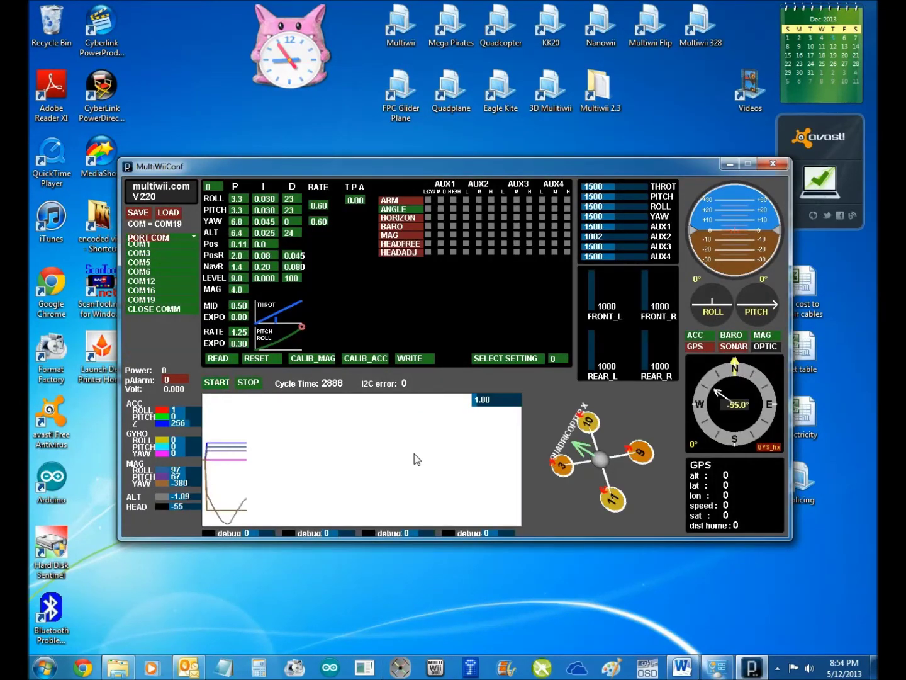